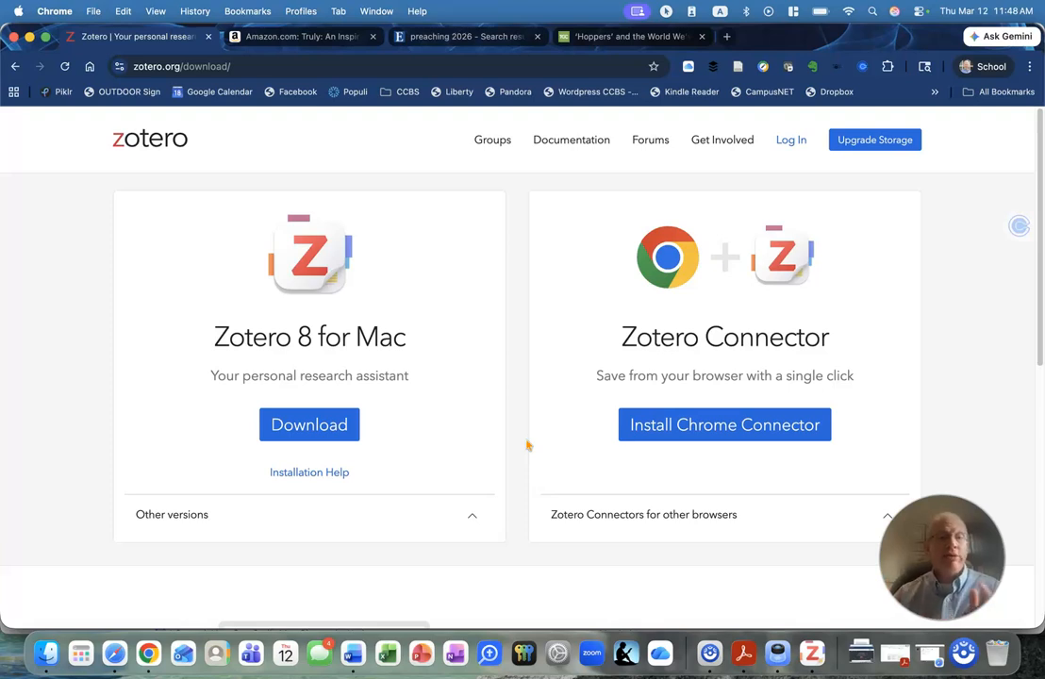
Expand the list of Zotero Connectors for other browsers on the Zotero download page and look over it.
{"action": "left_click", "coordinate": [334, 435]}
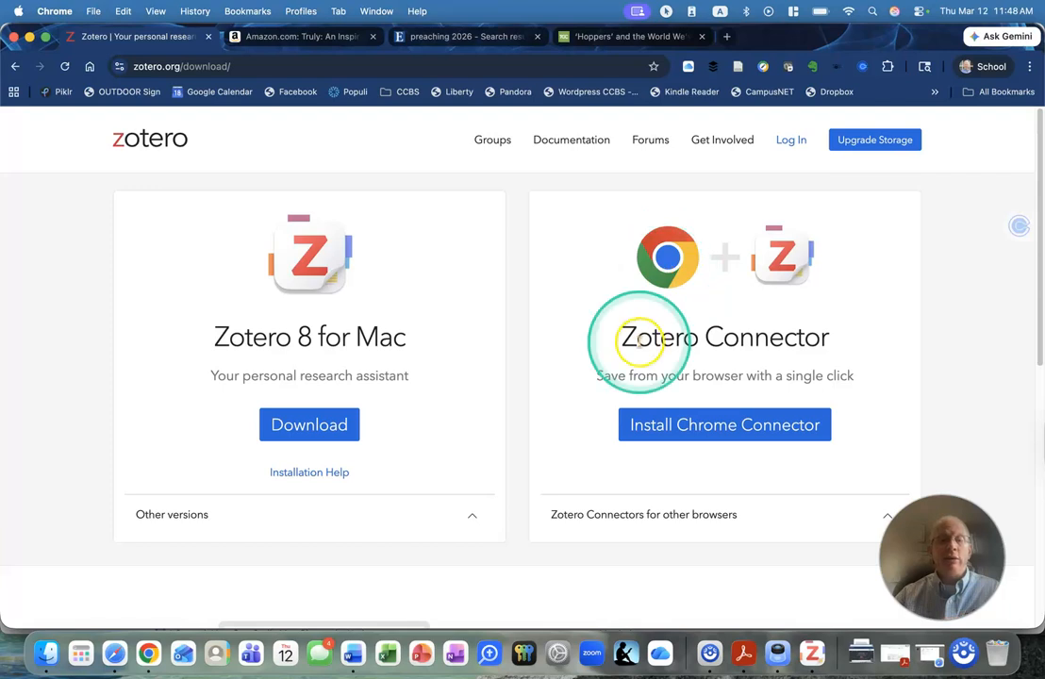
{"action": "scroll", "coordinate": [755, 406], "scroll_direction": "down", "scroll_amount": 1}
{"action": "left_click", "coordinate": [892, 477]}
{"action": "scroll", "coordinate": [906, 467], "scroll_direction": "down", "scroll_amount": 3}
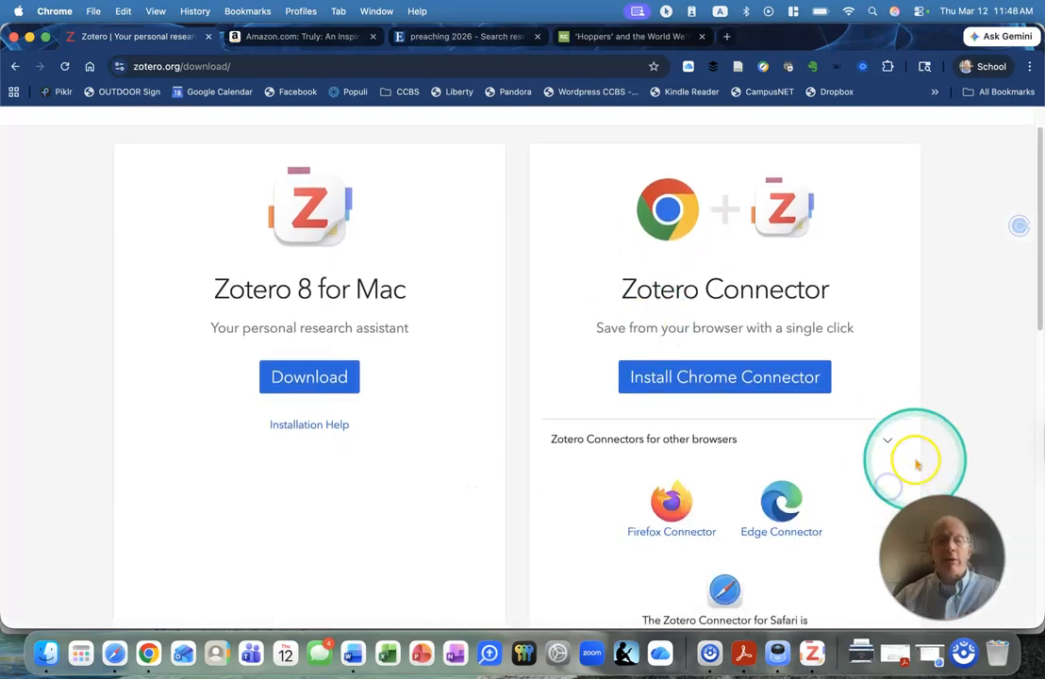
{"action": "scroll", "coordinate": [782, 467], "scroll_direction": "up", "scroll_amount": 5}
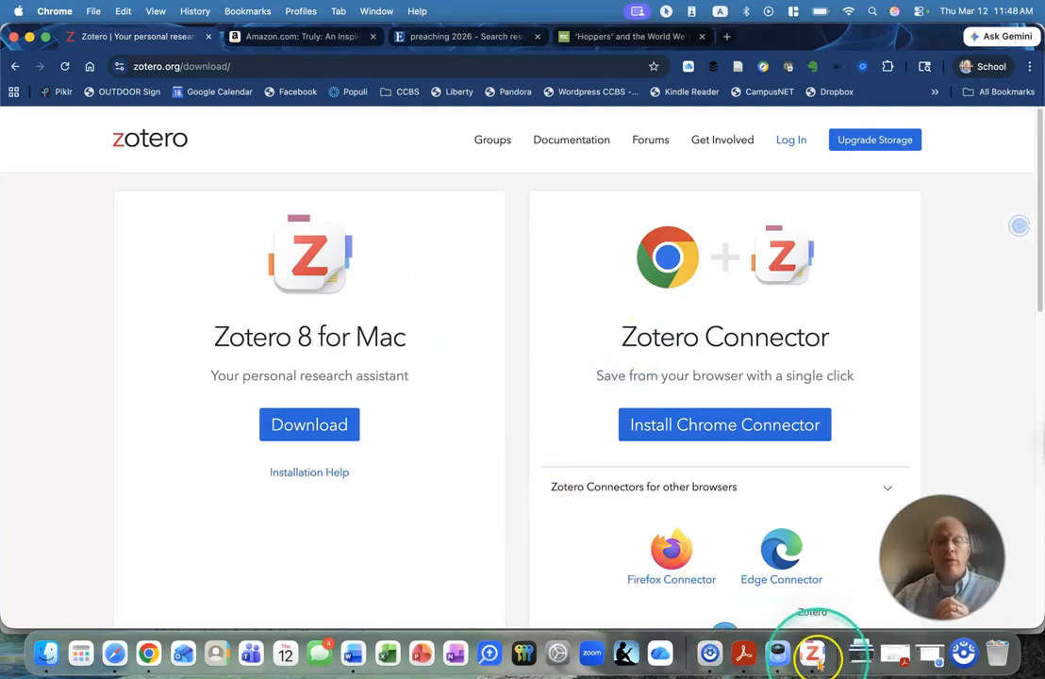
Switch to Zotero, look at the General section of its settings, and close the settings window.
{"action": "left_click", "coordinate": [812, 651]}
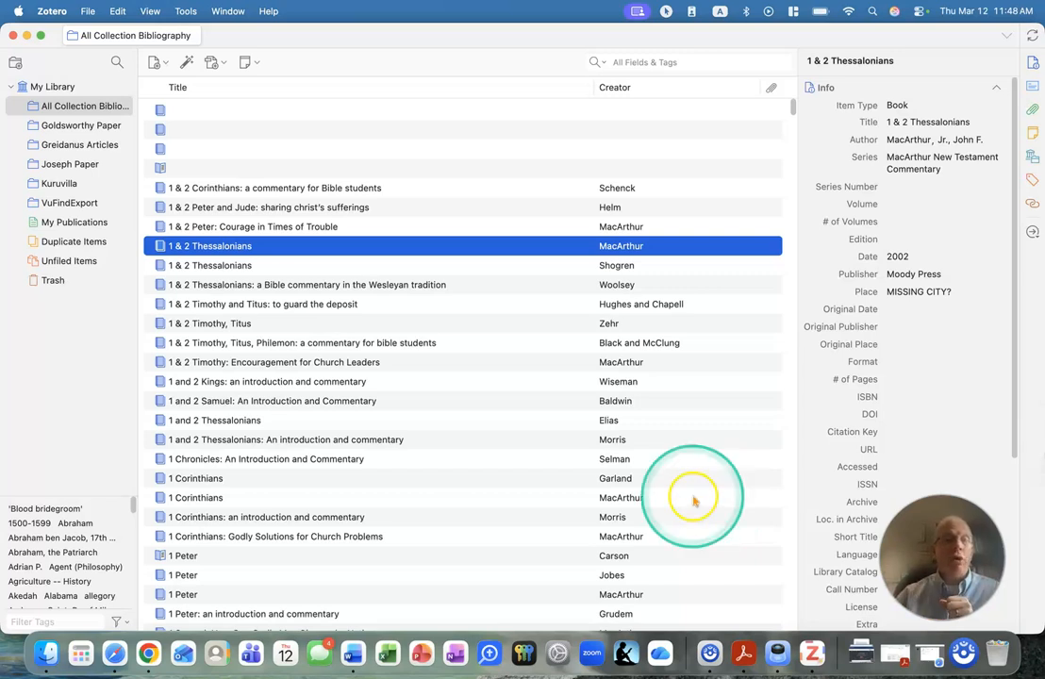
{"action": "left_click", "coordinate": [269, 12]}
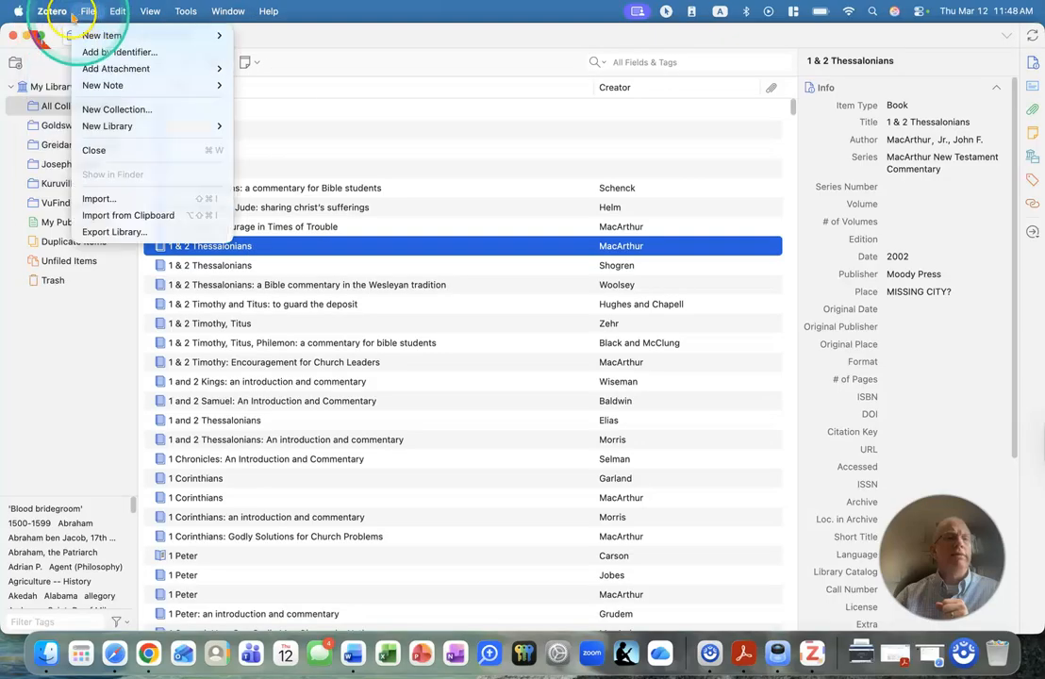
{"action": "mouse_move", "coordinate": [52, 13]}
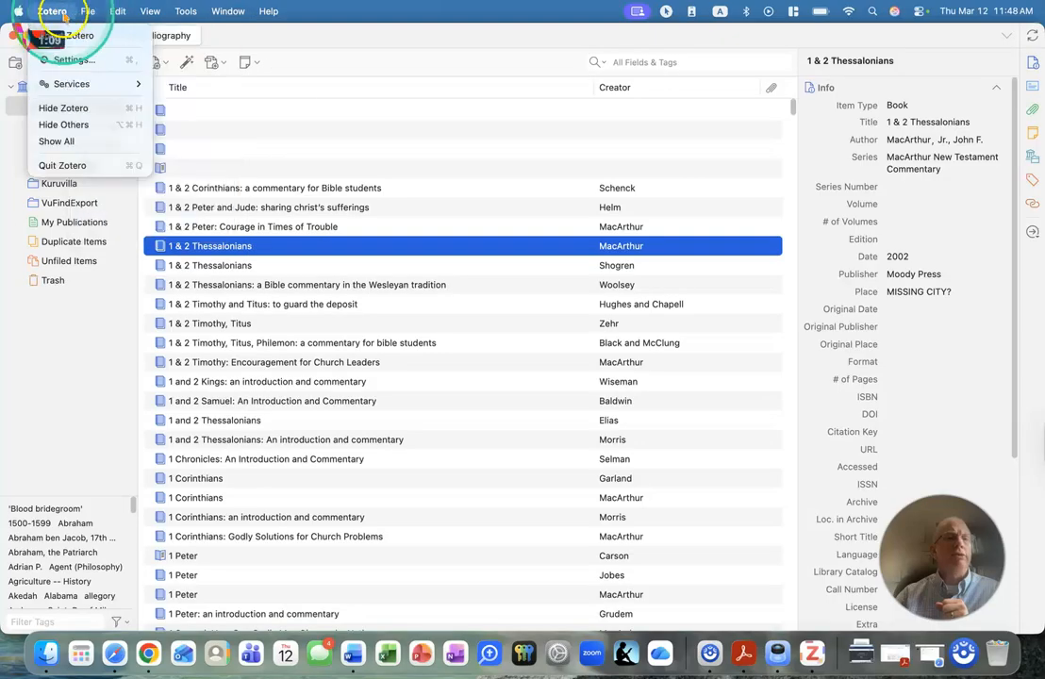
{"action": "left_click", "coordinate": [68, 60]}
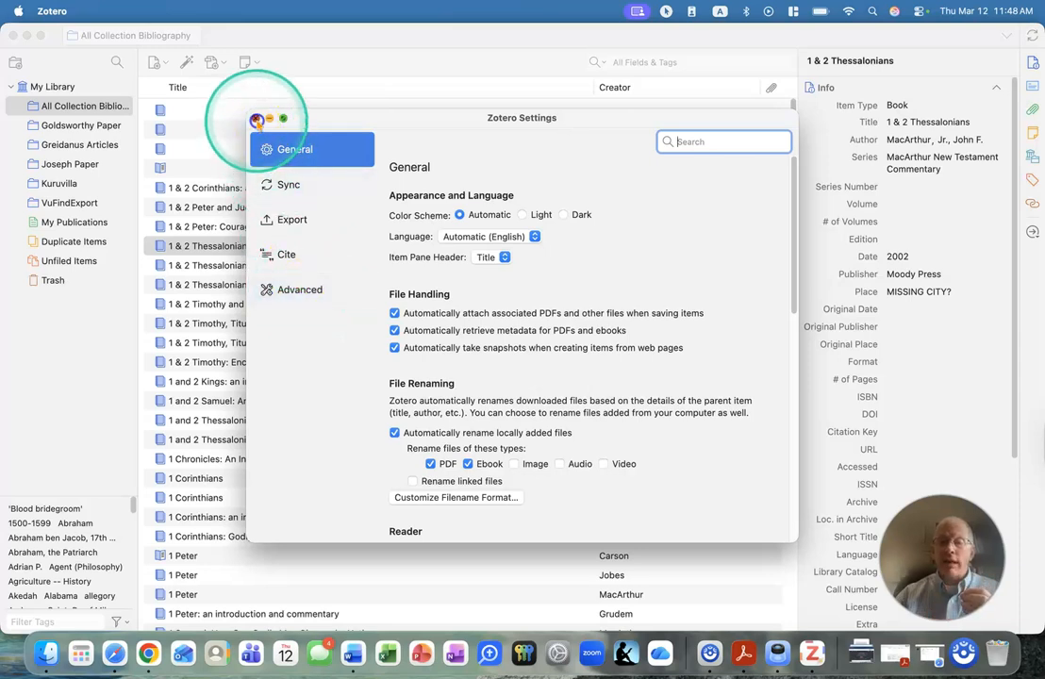
{"action": "left_click", "coordinate": [256, 120]}
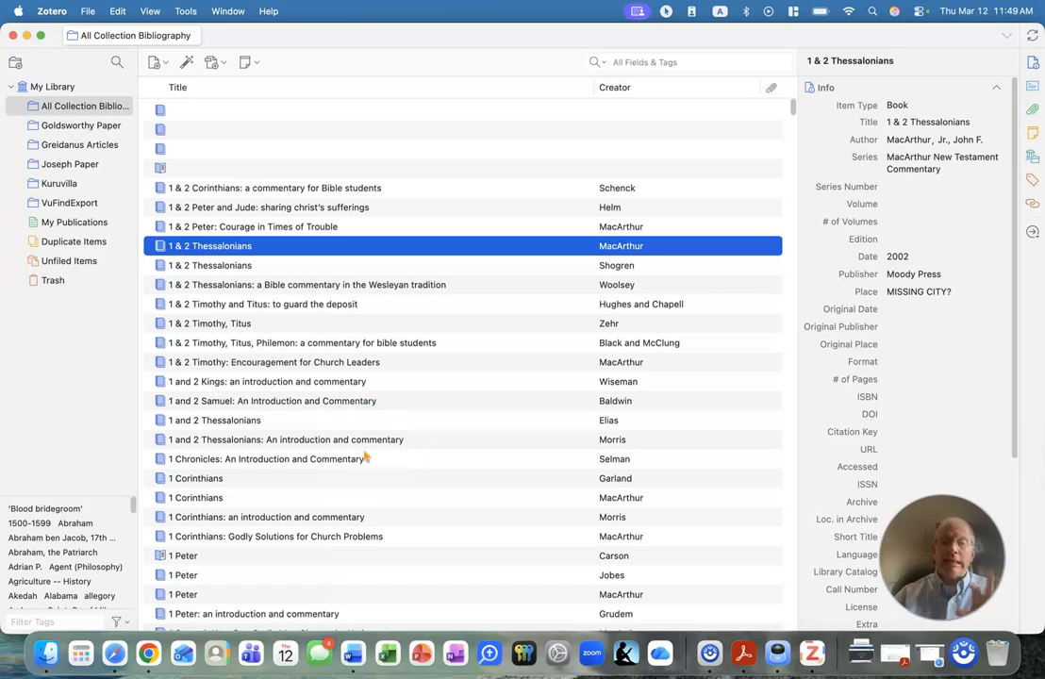
Switch to Word, check the citation style in Zotero's document preferences, and cancel without making changes.
{"action": "left_click", "coordinate": [352, 651]}
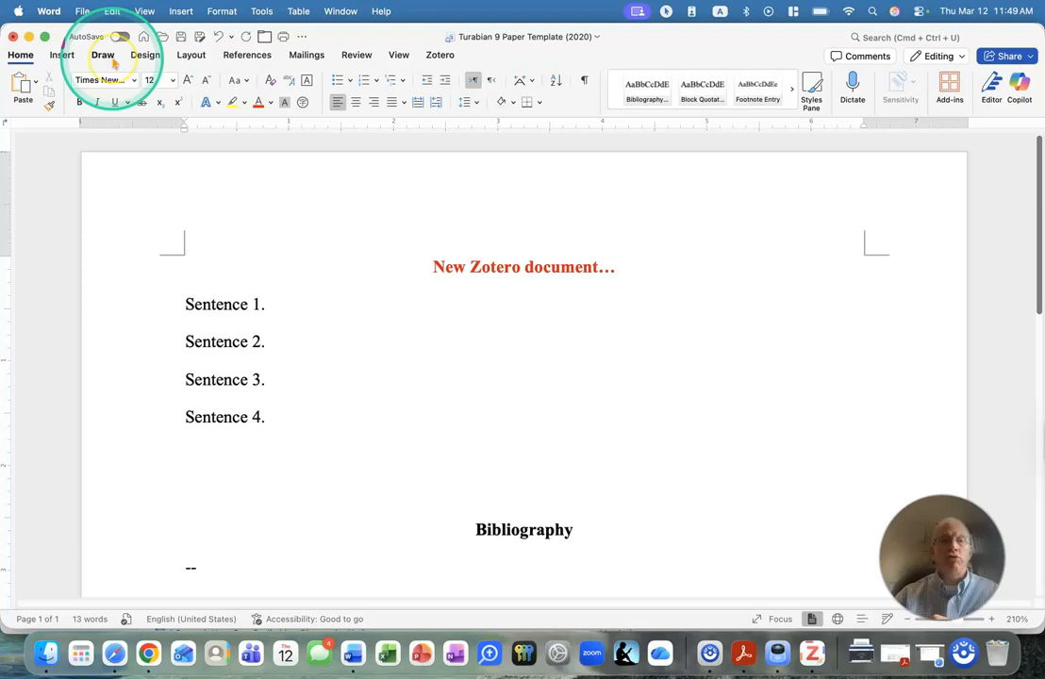
{"action": "left_click", "coordinate": [440, 56]}
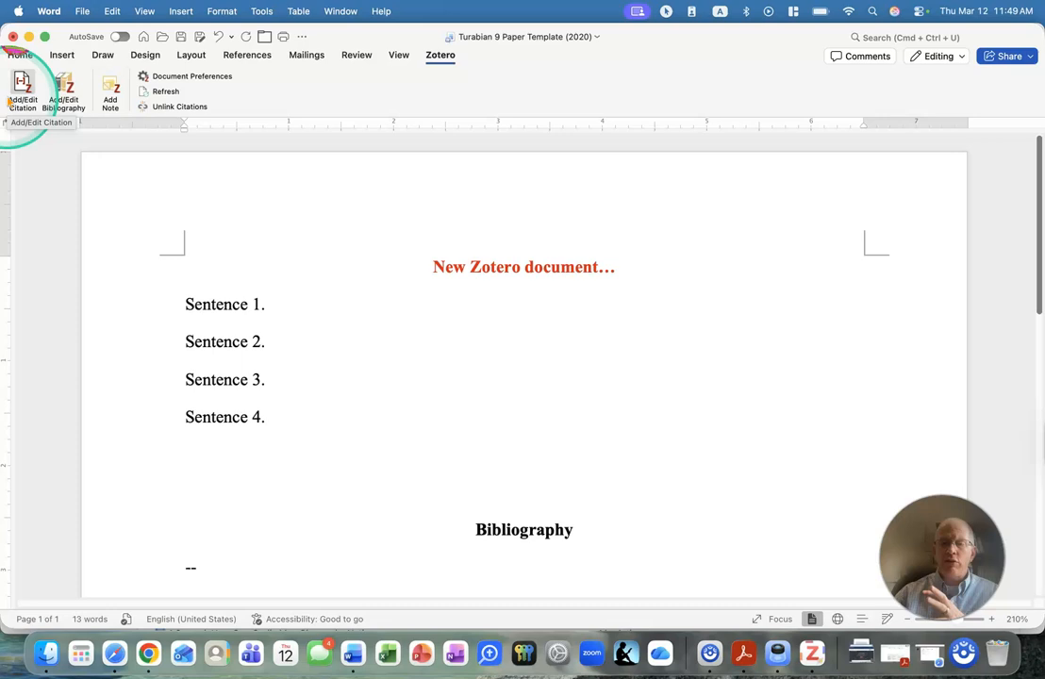
{"action": "left_click", "coordinate": [194, 77]}
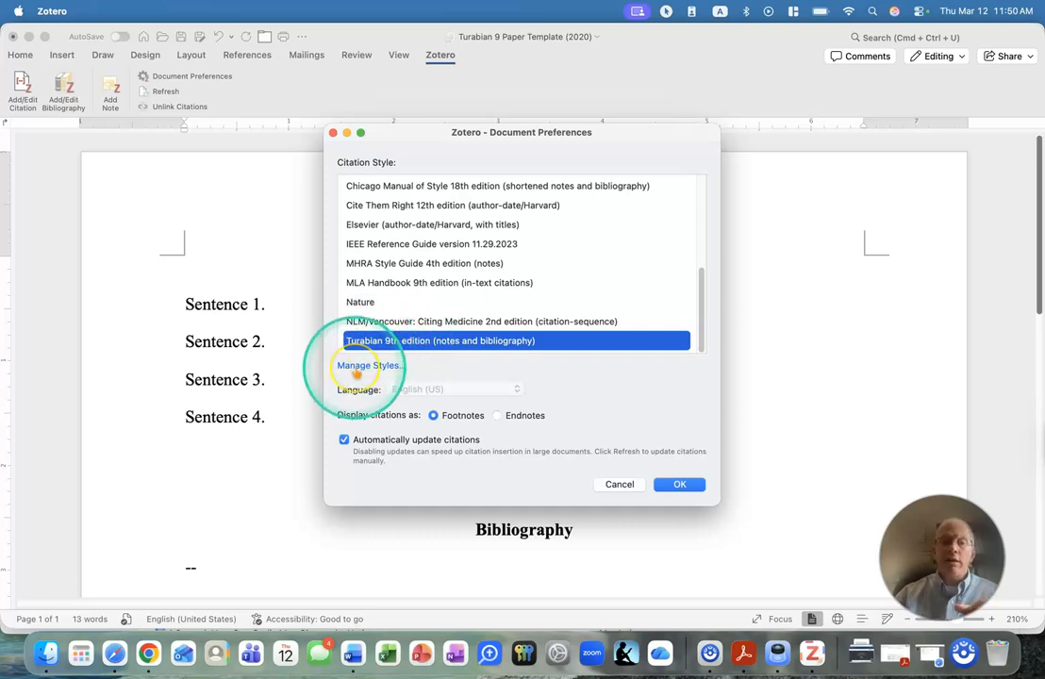
{"action": "left_click", "coordinate": [620, 485]}
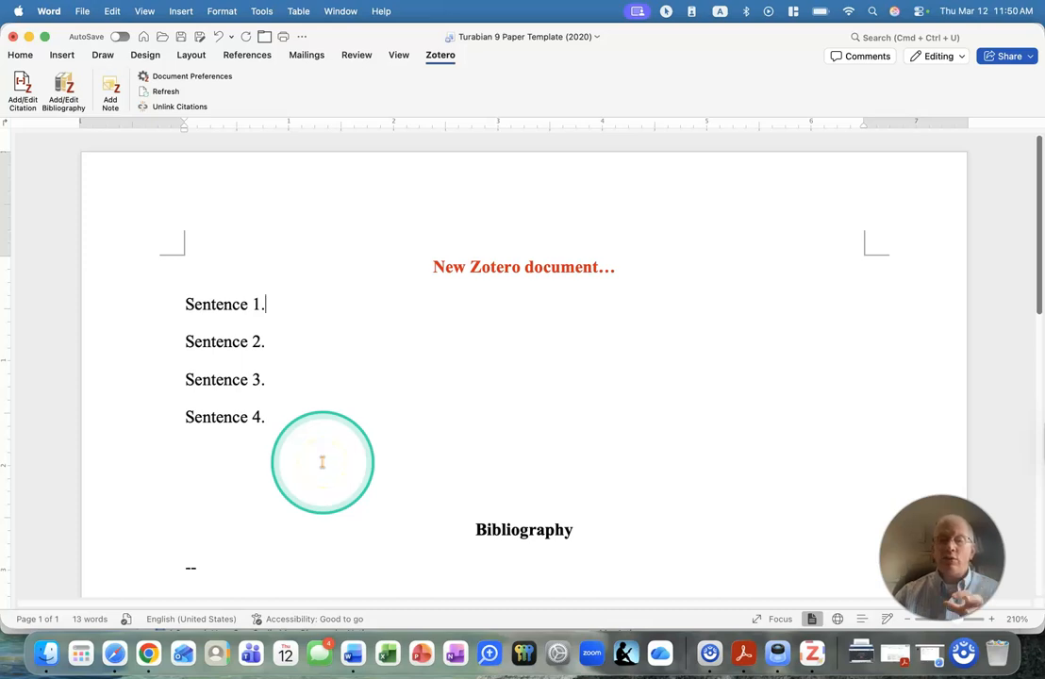
Switch to Zotero and add a new Book item titled "My Book" to the All Collection Bibliography collection.
{"action": "left_click", "coordinate": [812, 654]}
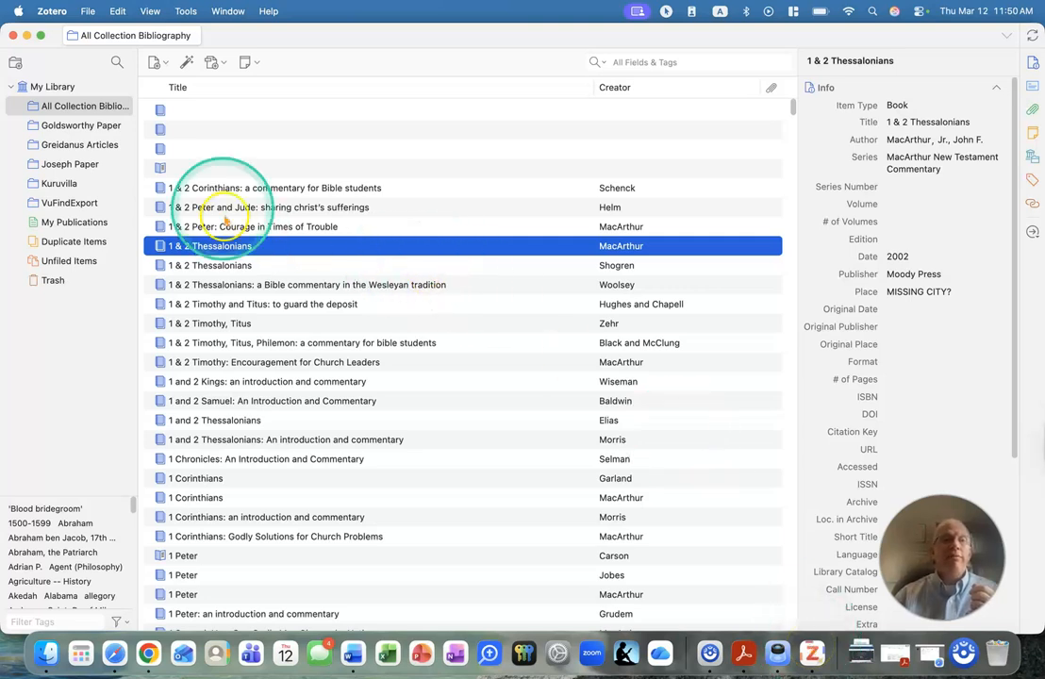
{"action": "left_click", "coordinate": [155, 68]}
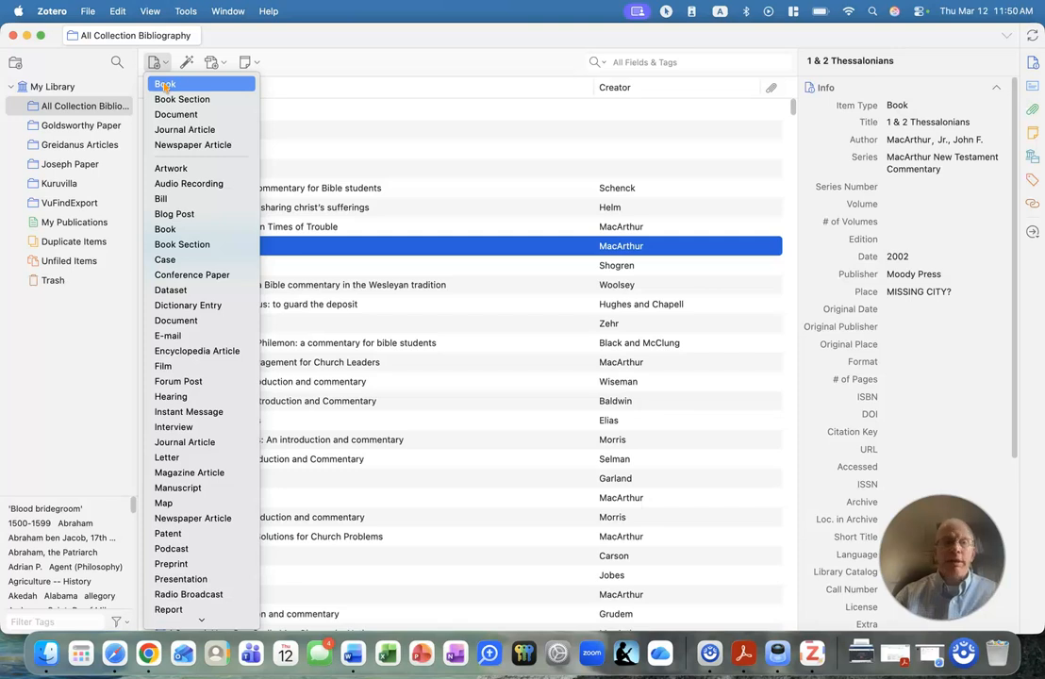
{"action": "left_click", "coordinate": [181, 100]}
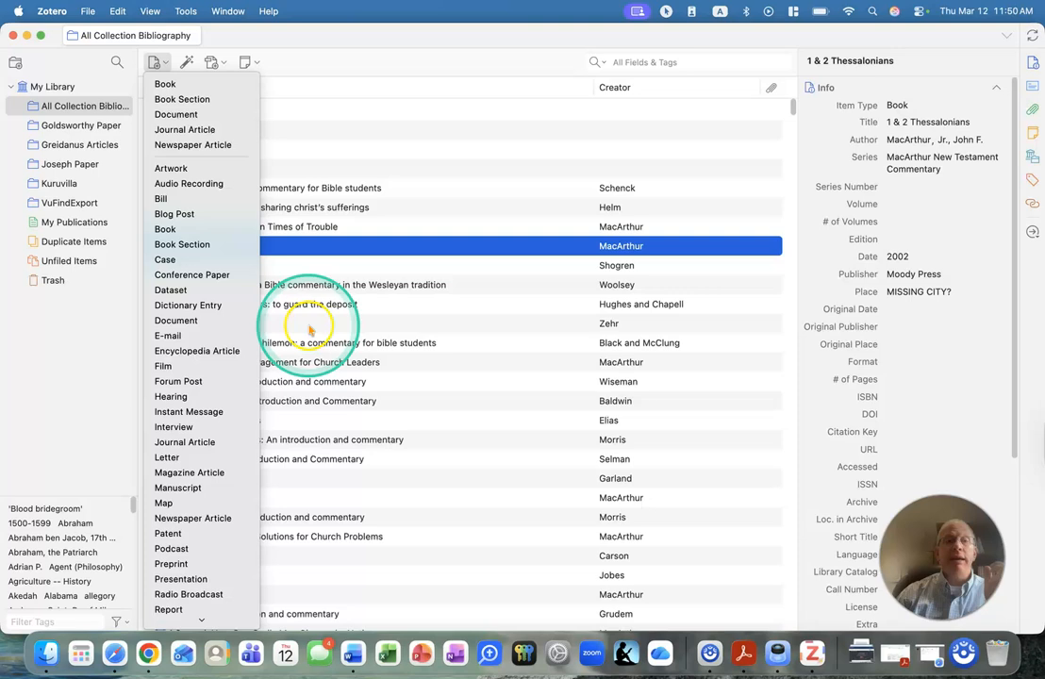
{"action": "left_click", "coordinate": [179, 85]}
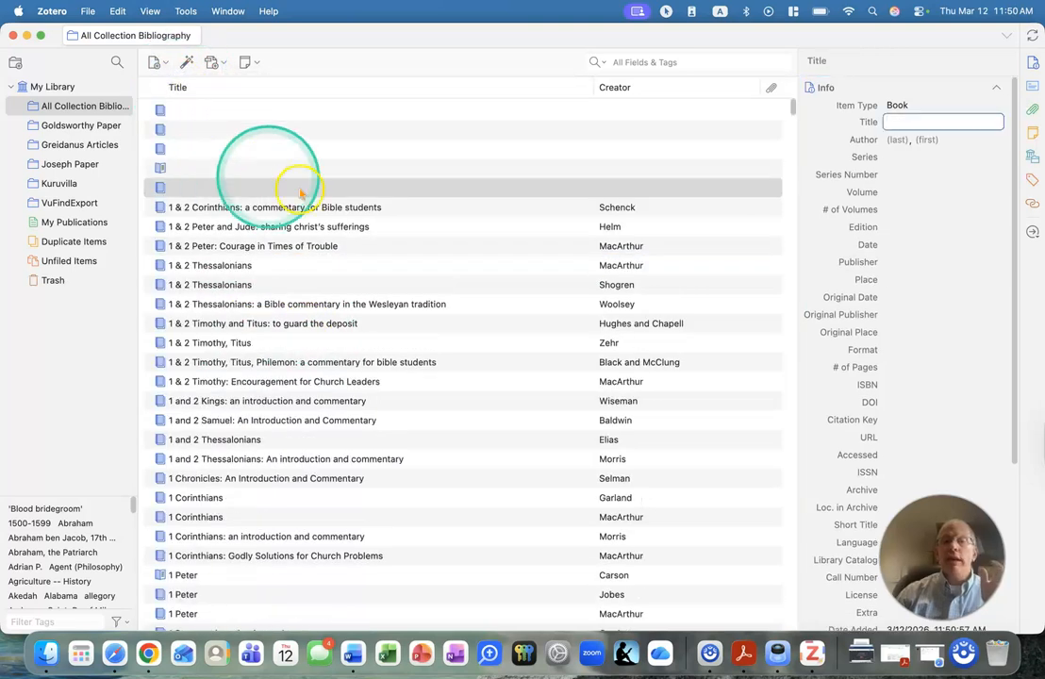
{"action": "type", "text": "M"}
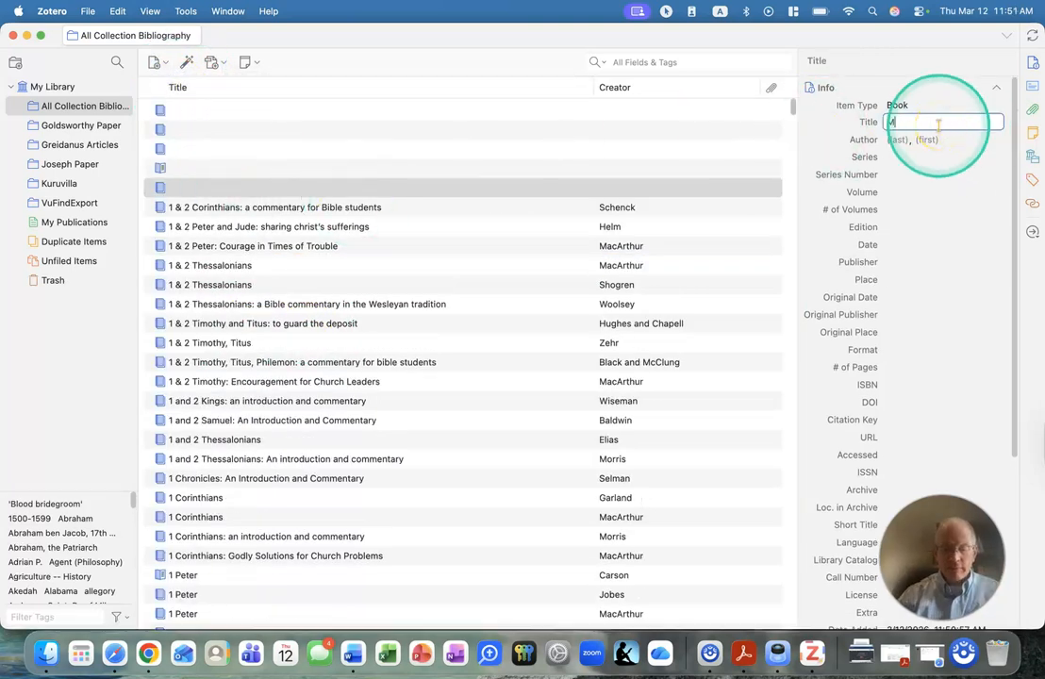
{"action": "type", "text": "y Book"}
Enter the author's last and first name for My Book and set its series to "SPECIAL SERIES".
{"action": "left_click", "coordinate": [901, 149]}
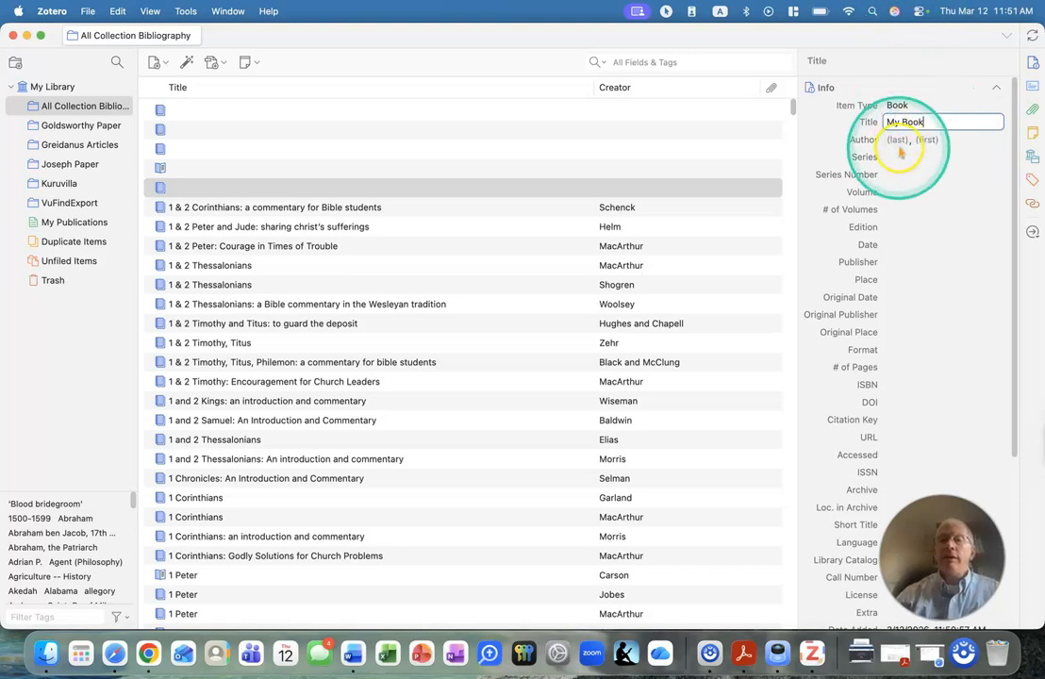
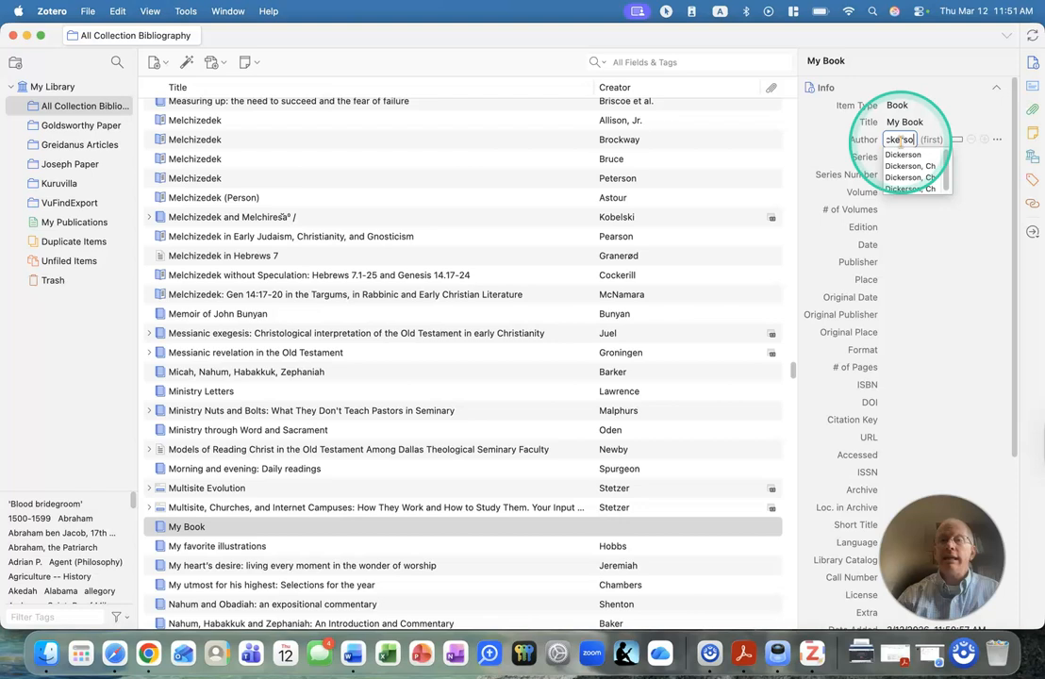
{"action": "key", "text": "Tab"}
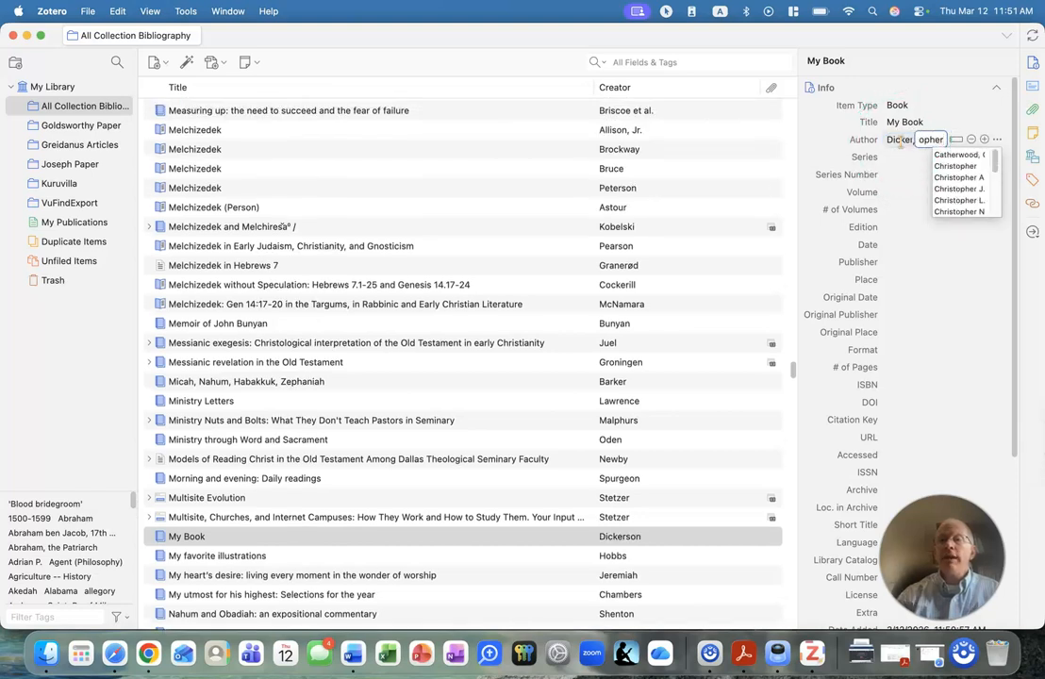
{"action": "left_click", "coordinate": [903, 155]}
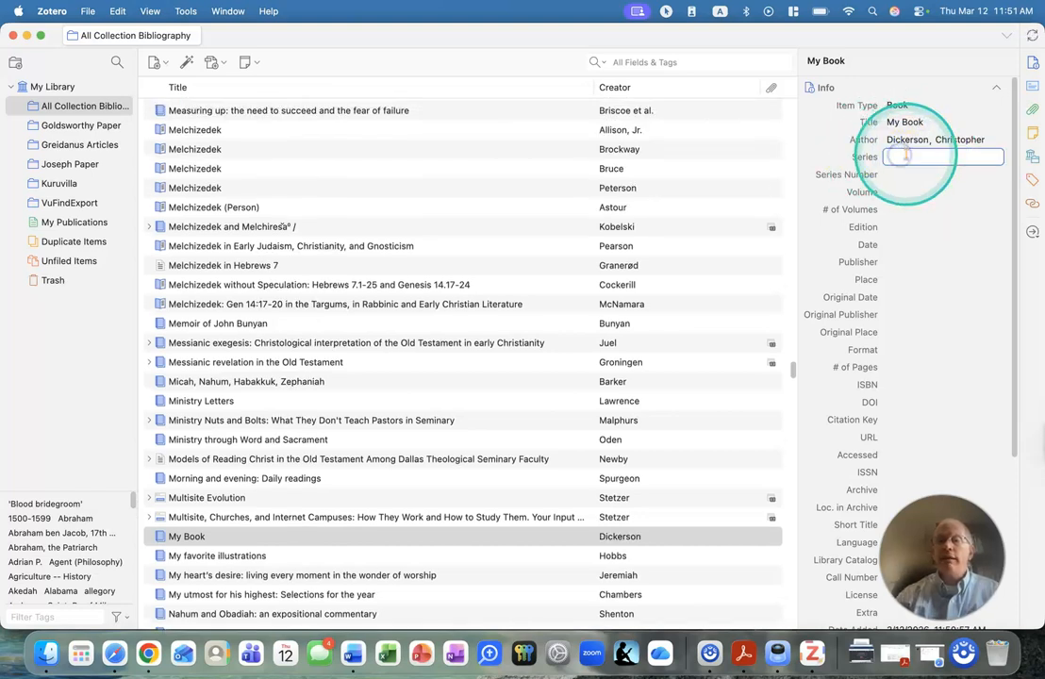
{"action": "type", "text": "NO SERIES"}
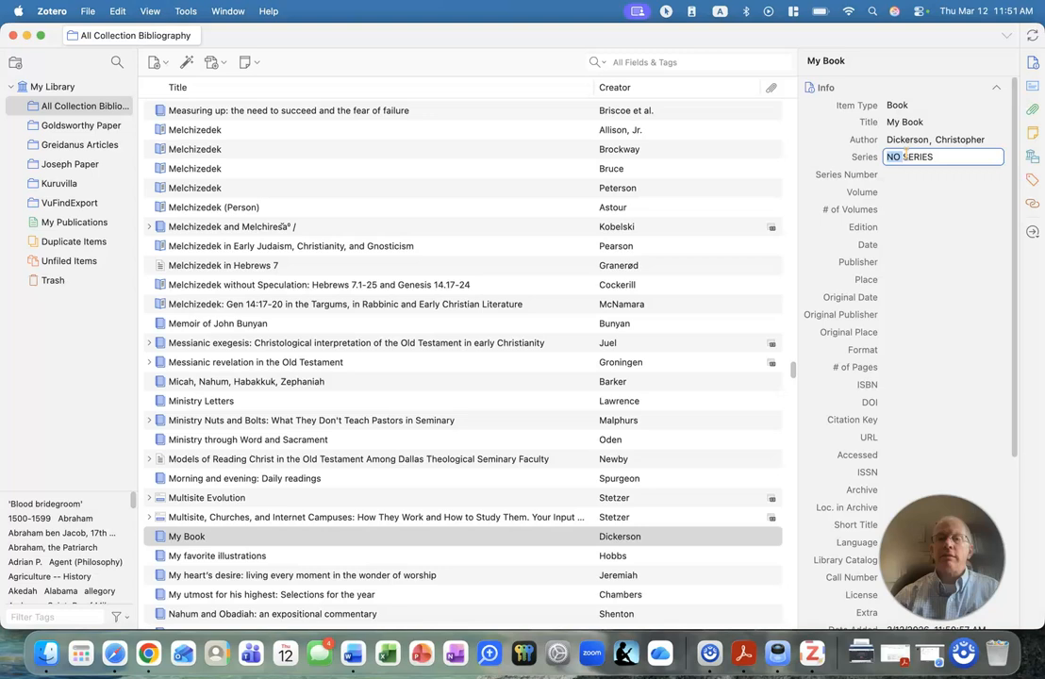
{"action": "type", "text": "SPECIAL"}
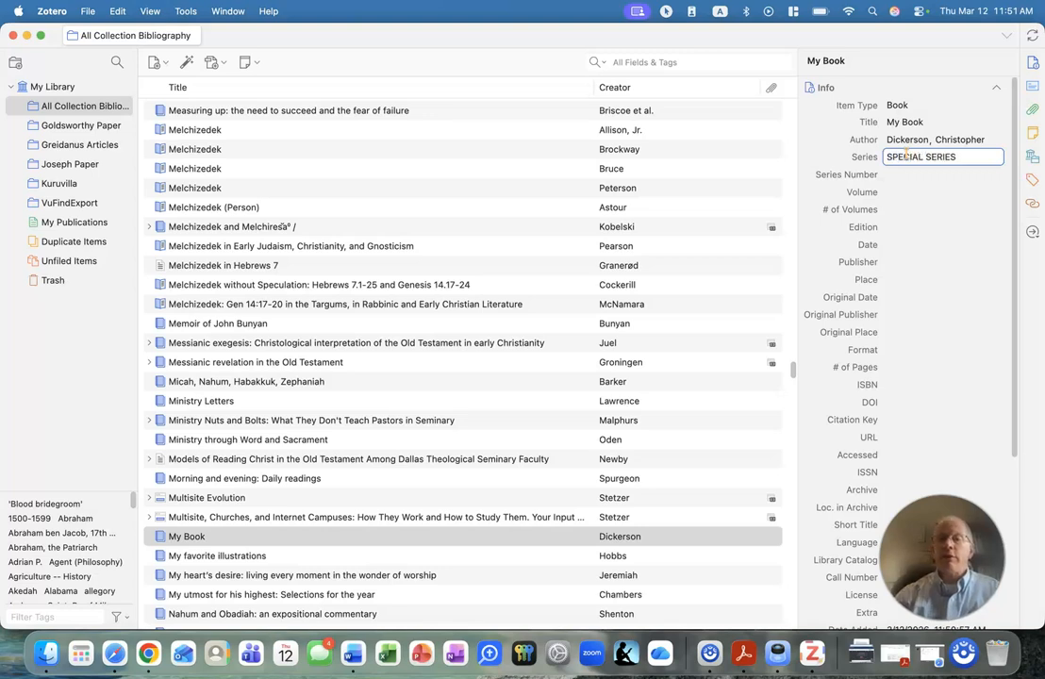
Fill in My Book's publication details with date 2026, publisher "God Press" and place "Heaven".
{"action": "left_click", "coordinate": [913, 246]}
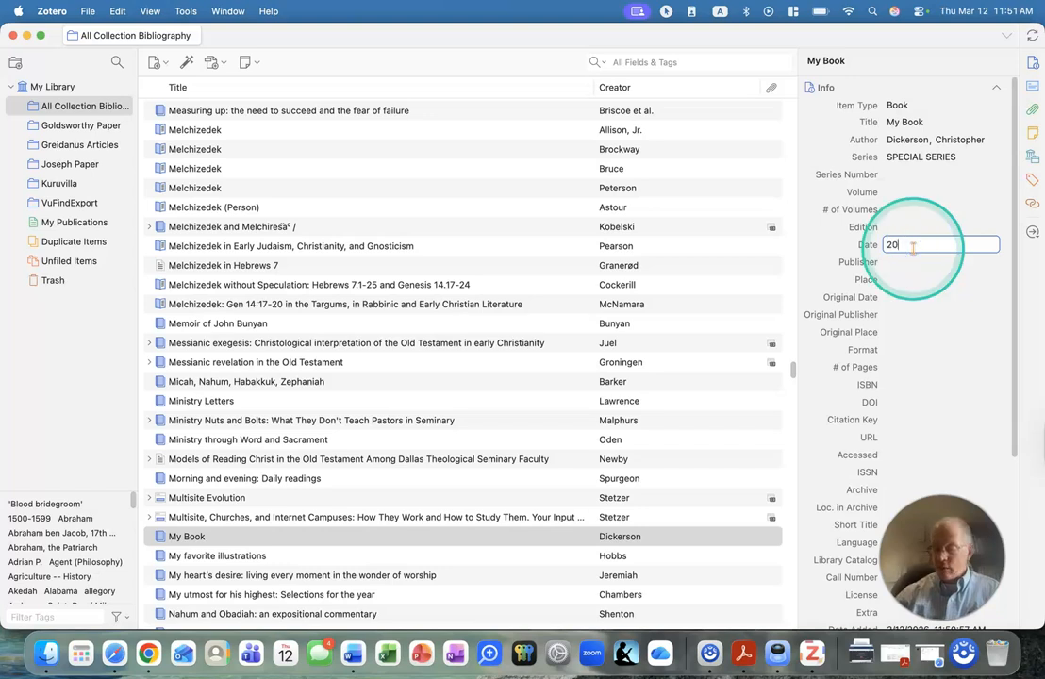
{"action": "type", "text": "2026"}
{"action": "left_click", "coordinate": [901, 263]}
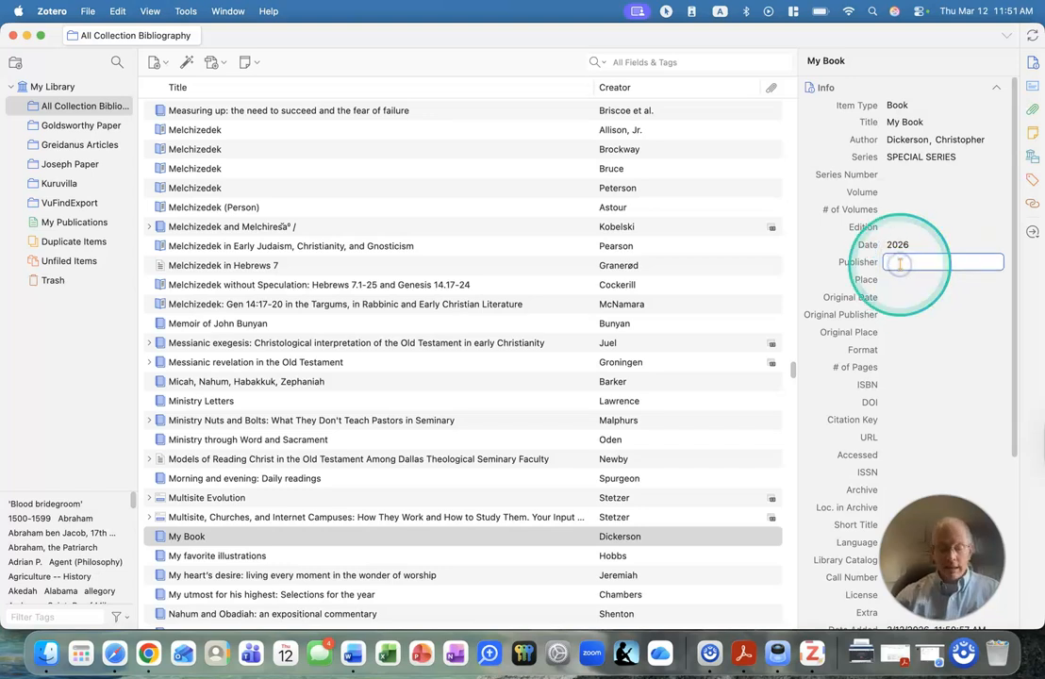
{"action": "type", "text": "God Press"}
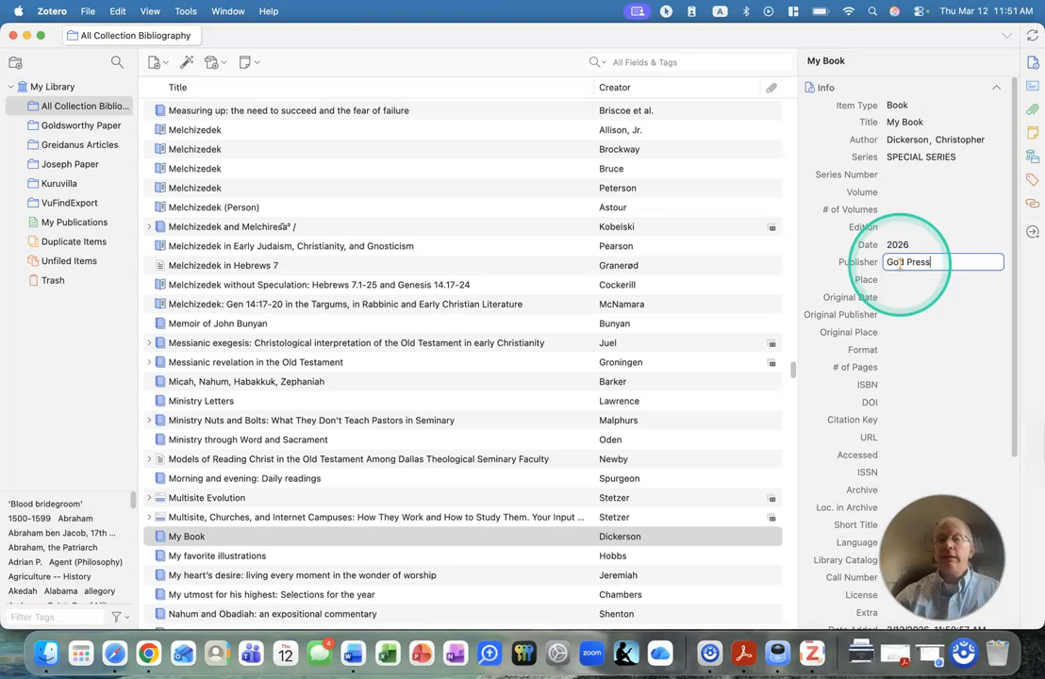
{"action": "left_click", "coordinate": [906, 282]}
{"action": "type", "text": "Heaven"}
{"action": "left_click", "coordinate": [910, 298]}
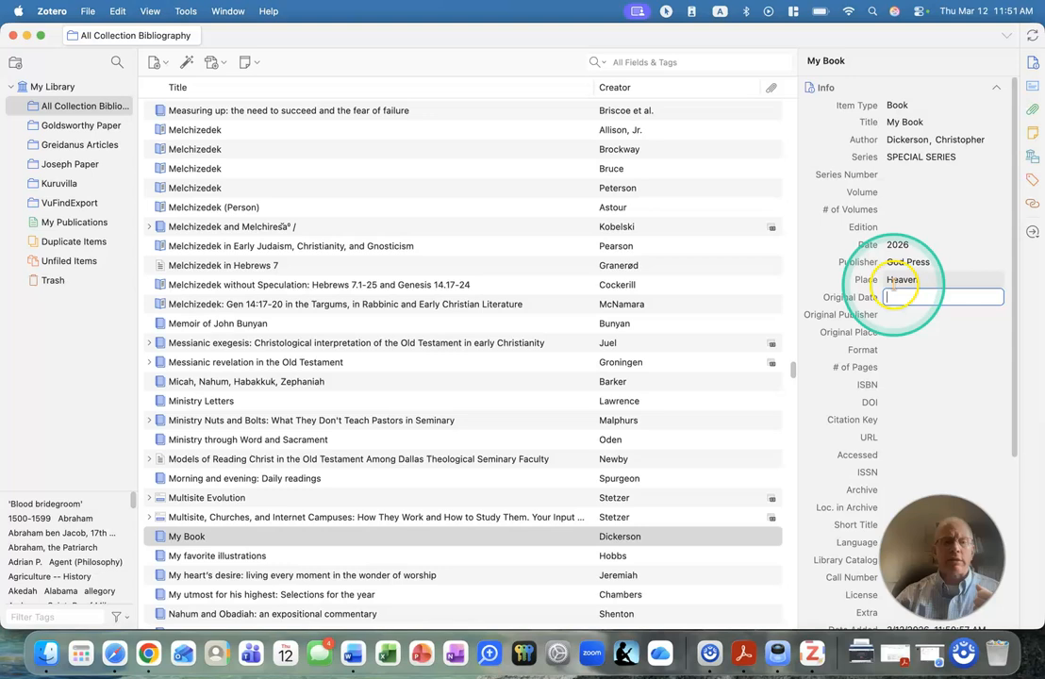
Switch to Chrome and save the book Truly from its Amazon page to Zotero's All Collection Bibliography collection.
{"action": "left_click", "coordinate": [149, 653]}
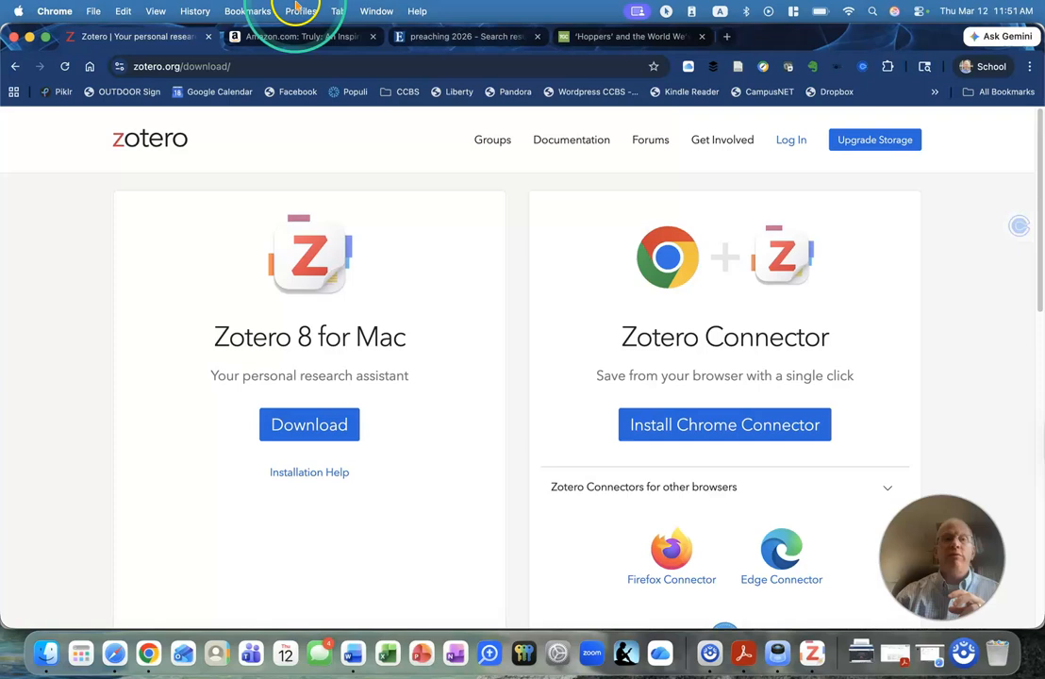
{"action": "left_click", "coordinate": [288, 43]}
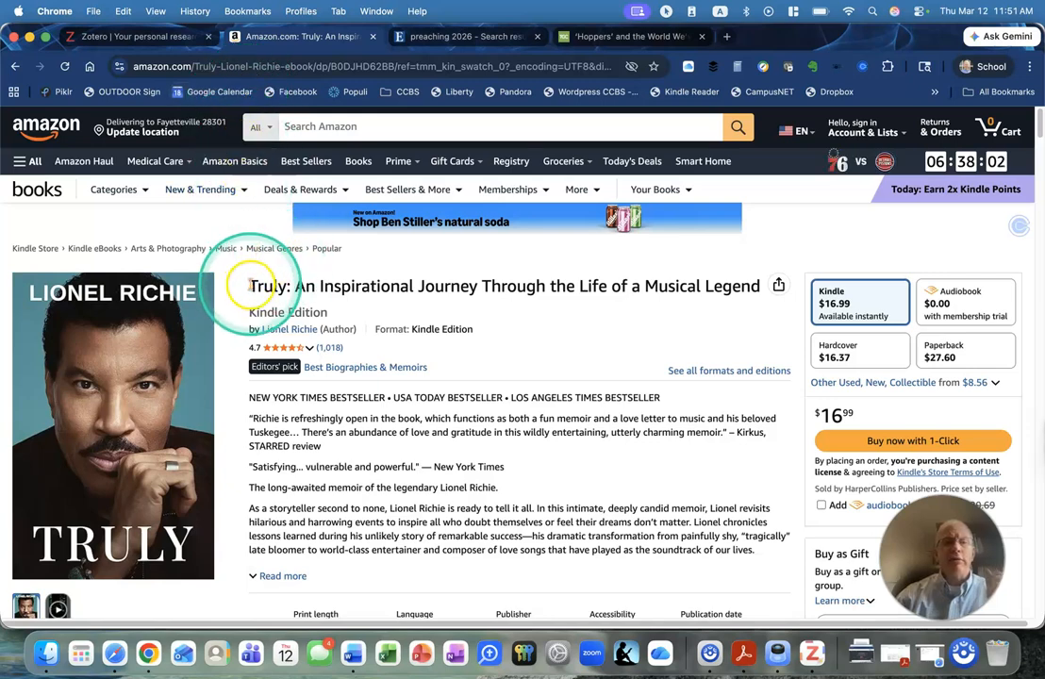
{"action": "scroll", "coordinate": [378, 377], "scroll_direction": "down", "scroll_amount": 10}
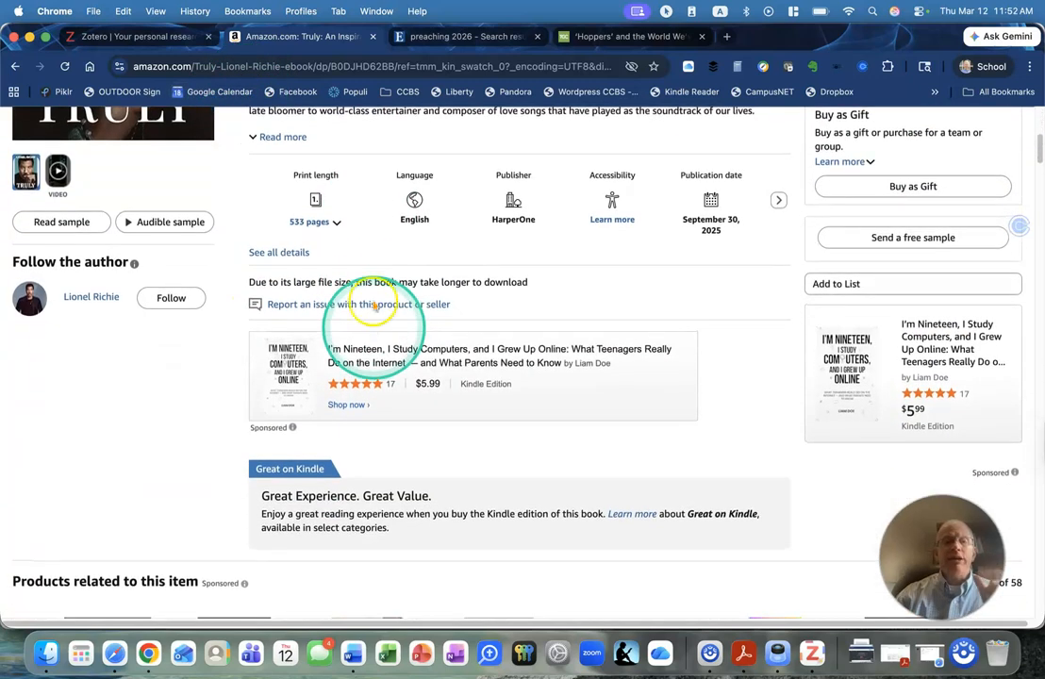
{"action": "scroll", "coordinate": [488, 230], "scroll_direction": "down", "scroll_amount": 20}
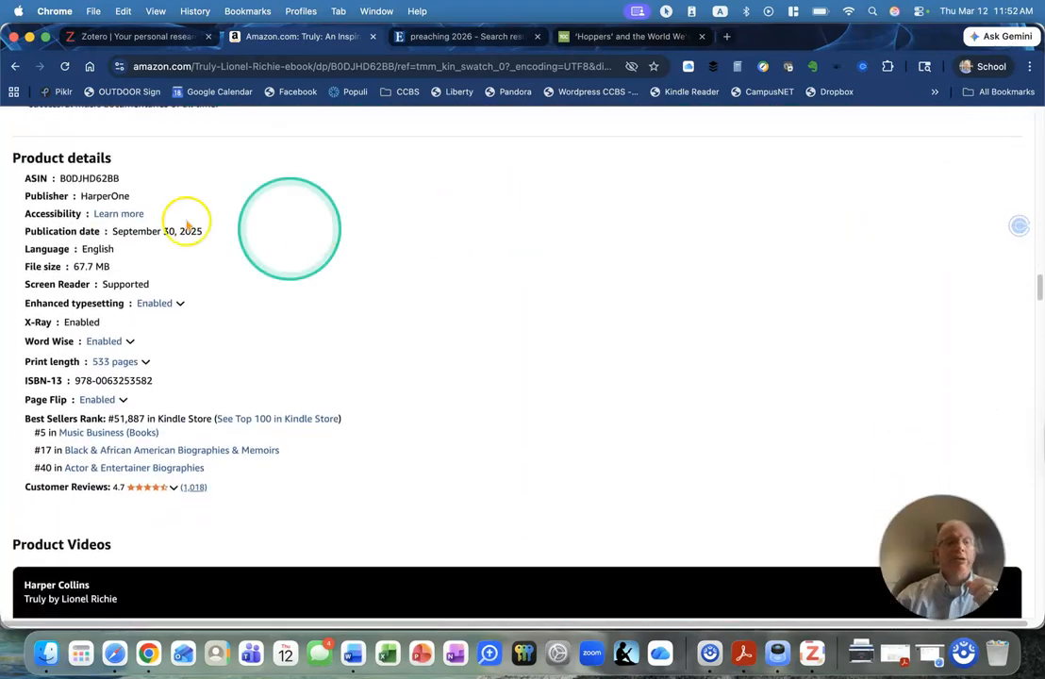
{"action": "scroll", "coordinate": [424, 304], "scroll_direction": "up", "scroll_amount": 15}
{"action": "scroll", "coordinate": [427, 303], "scroll_direction": "up", "scroll_amount": 15}
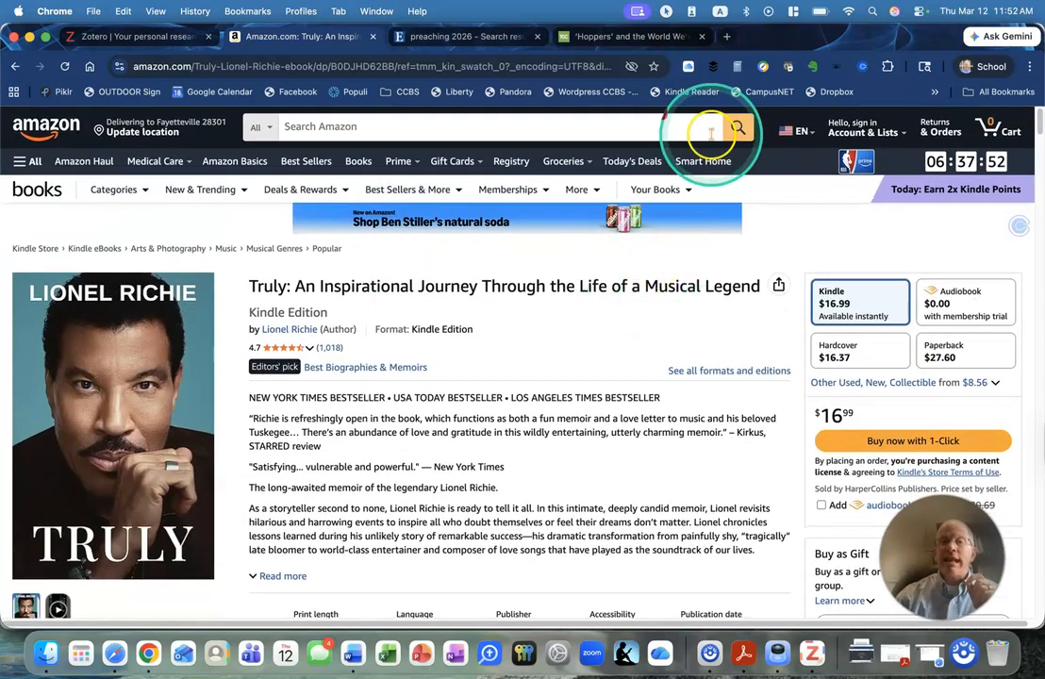
{"action": "left_click", "coordinate": [738, 69]}
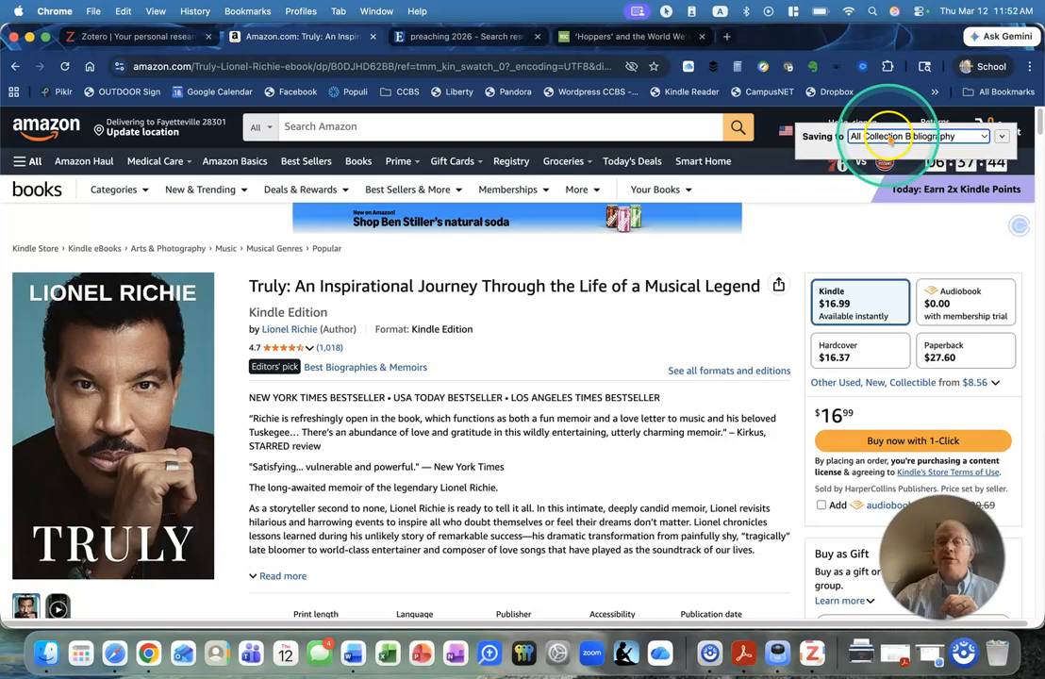
{"action": "left_click", "coordinate": [892, 139]}
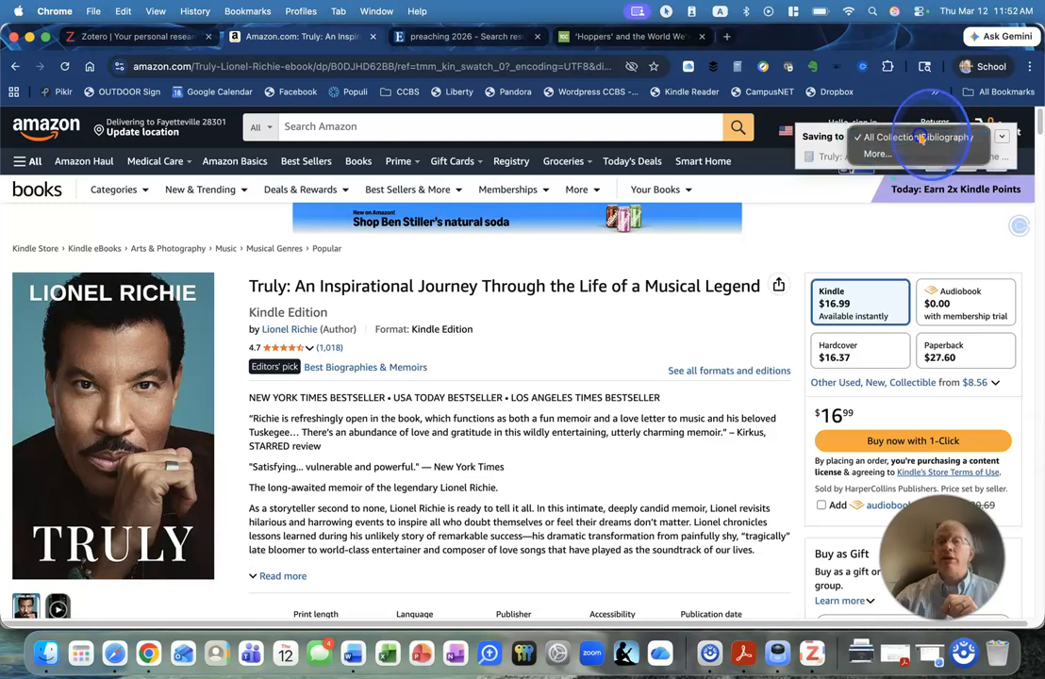
{"action": "left_click", "coordinate": [921, 139]}
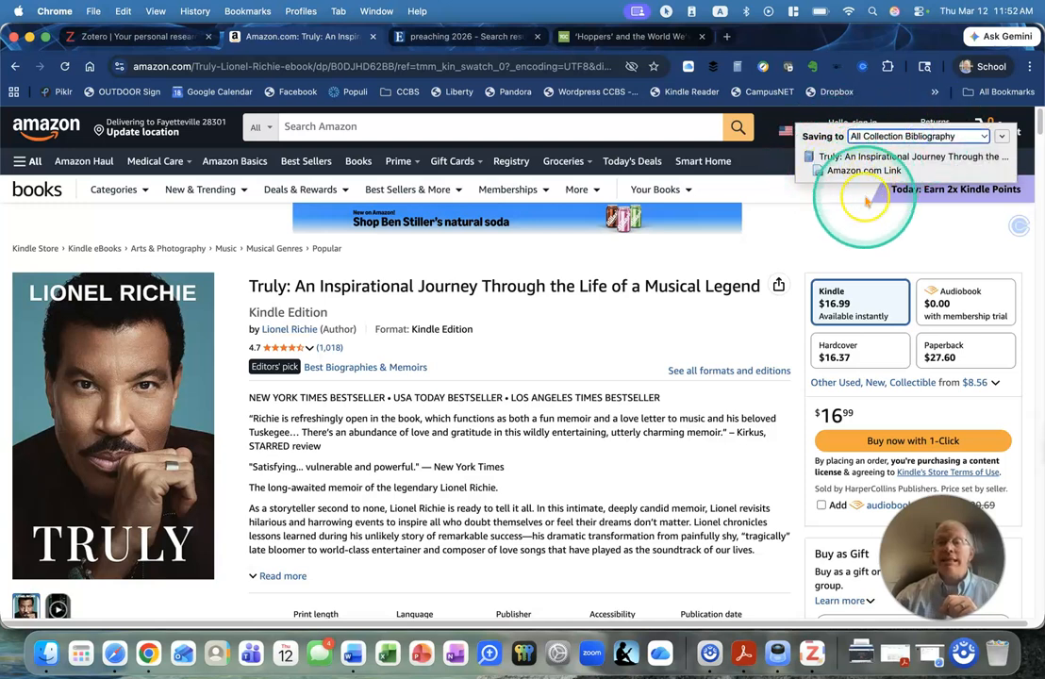
Switch to Zotero, search the collection for "Lionel" and check the date and place fields of the saved book Truly.
{"action": "left_click", "coordinate": [809, 653]}
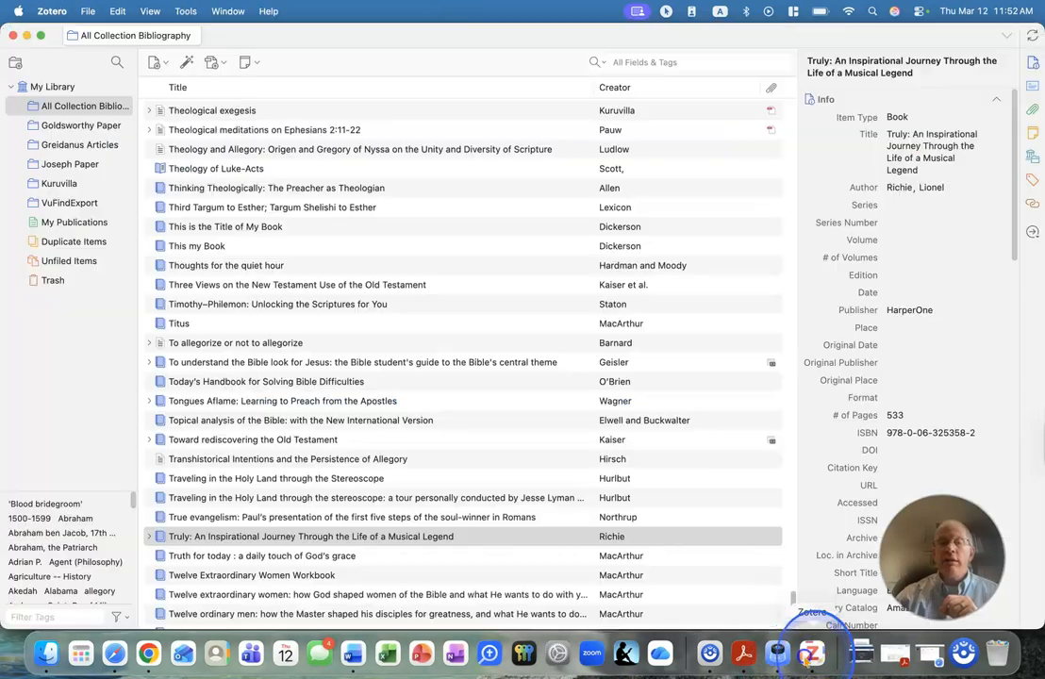
{"action": "left_click", "coordinate": [647, 63]}
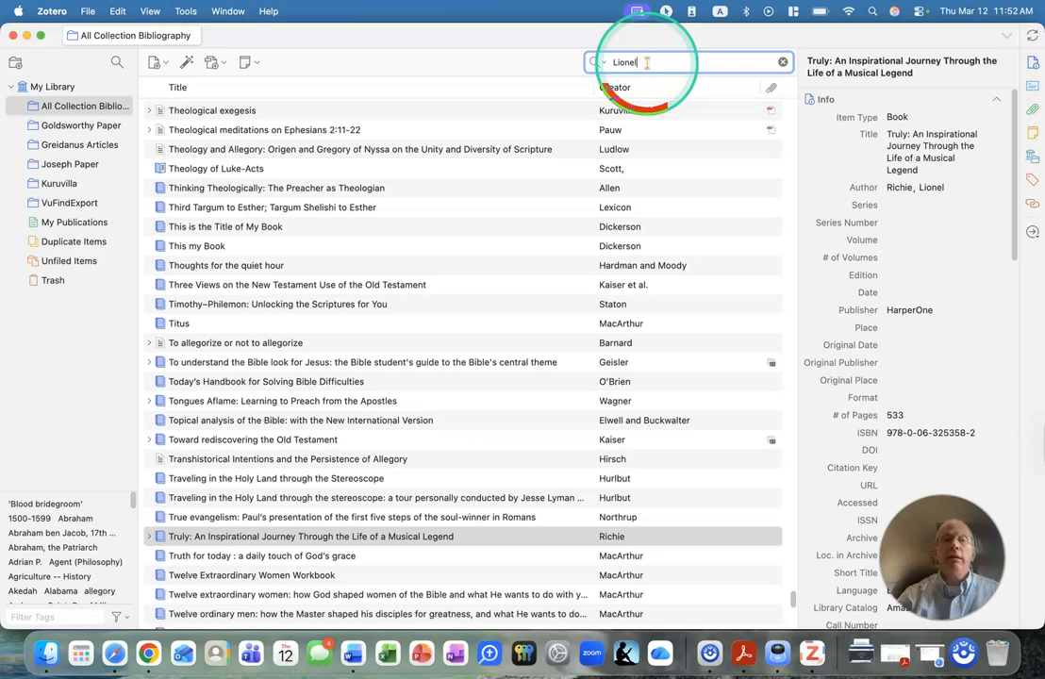
{"action": "left_click", "coordinate": [274, 110]}
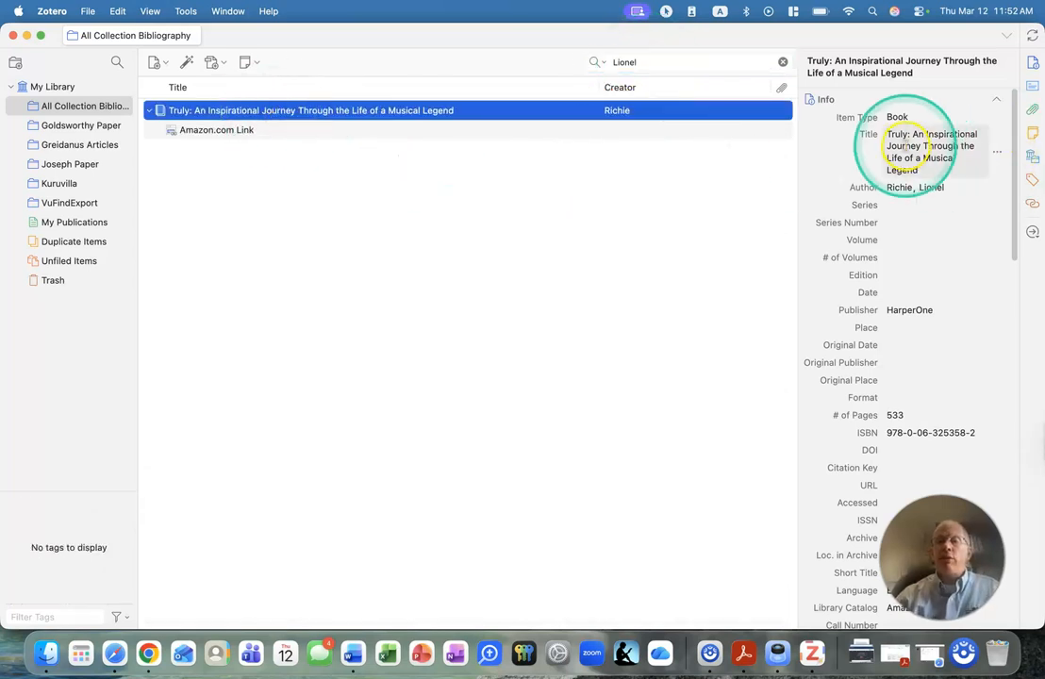
{"action": "left_click", "coordinate": [898, 292]}
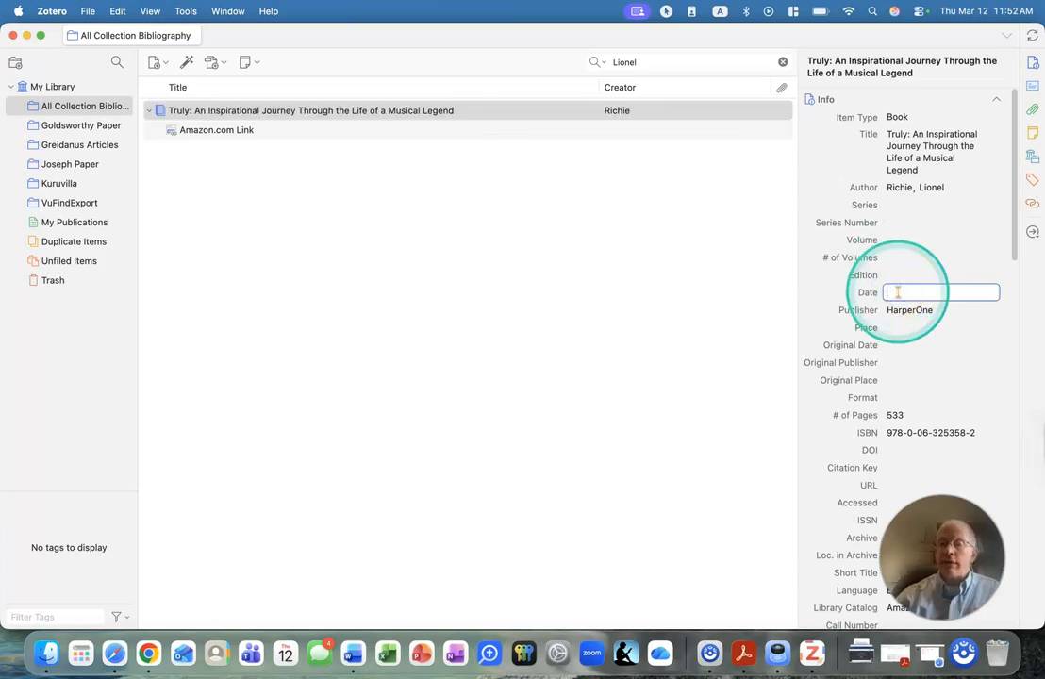
{"action": "left_click", "coordinate": [908, 326]}
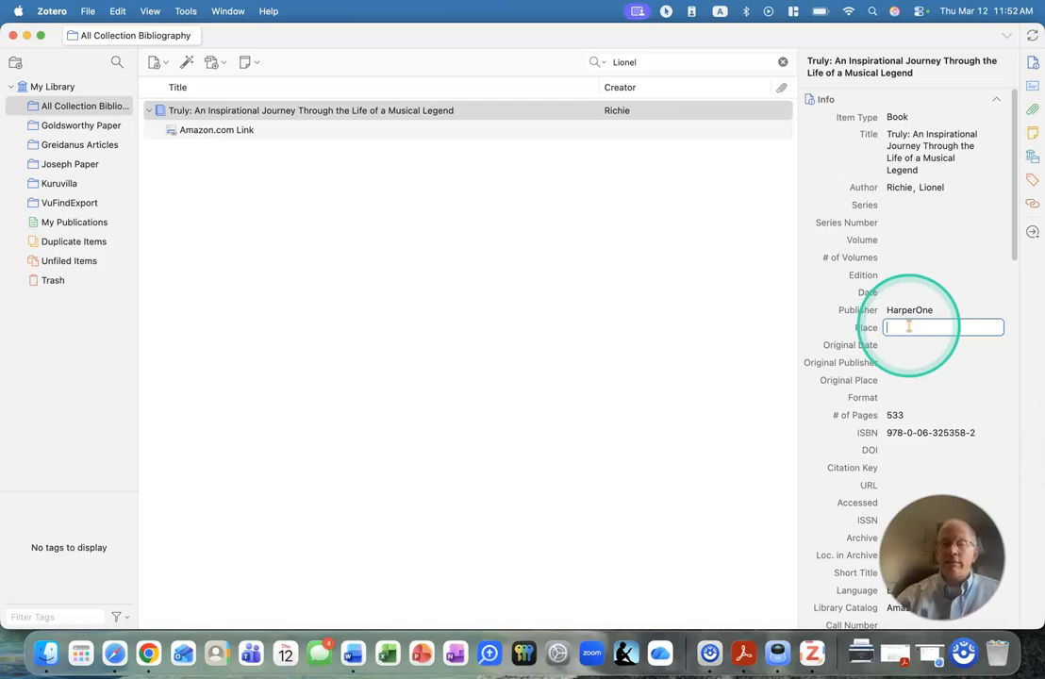
Switch to Chrome, open the EBSCO record for Preaching Helps and save the article to Zotero's All Collection Bibliography collection.
{"action": "left_click", "coordinate": [148, 653]}
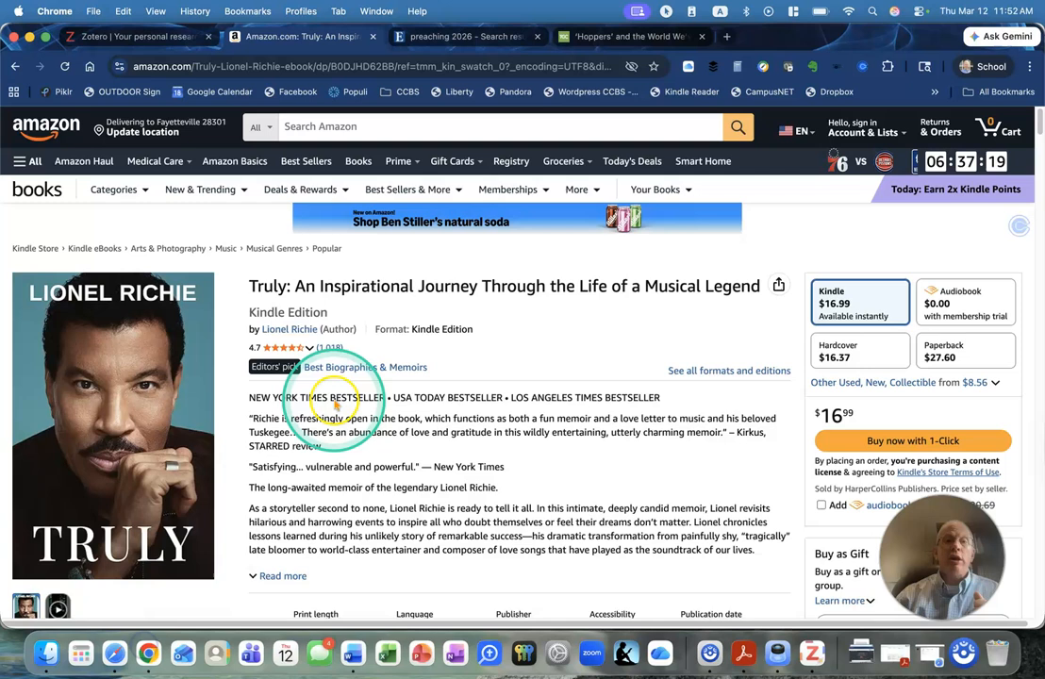
{"action": "left_click", "coordinate": [441, 38]}
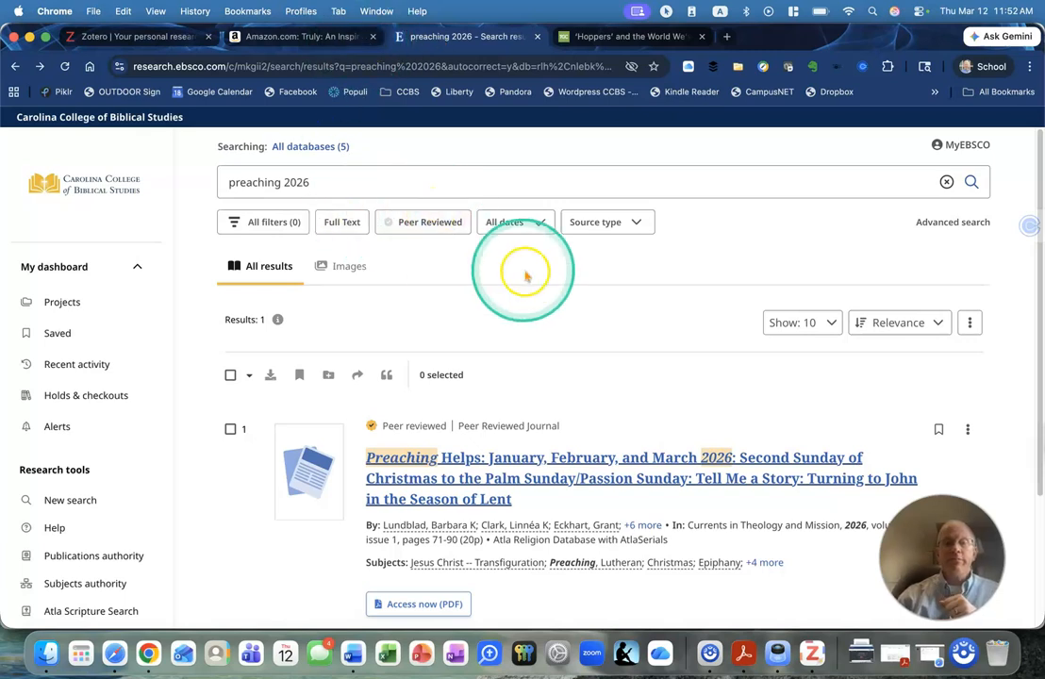
{"action": "scroll", "coordinate": [525, 269], "scroll_direction": "down", "scroll_amount": 3}
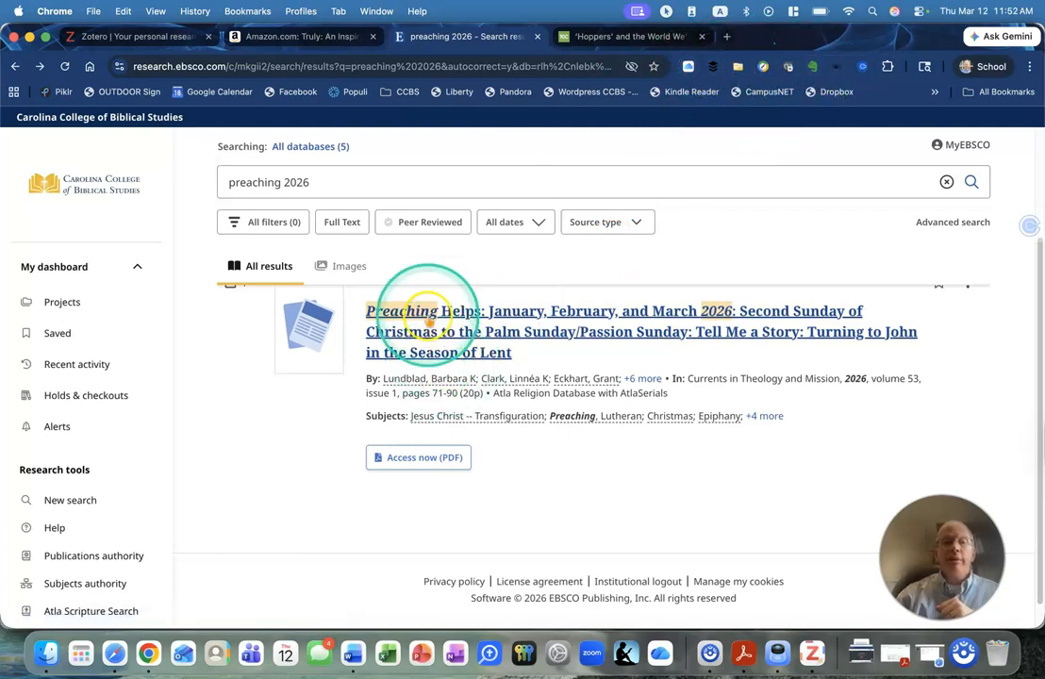
{"action": "left_click", "coordinate": [427, 334]}
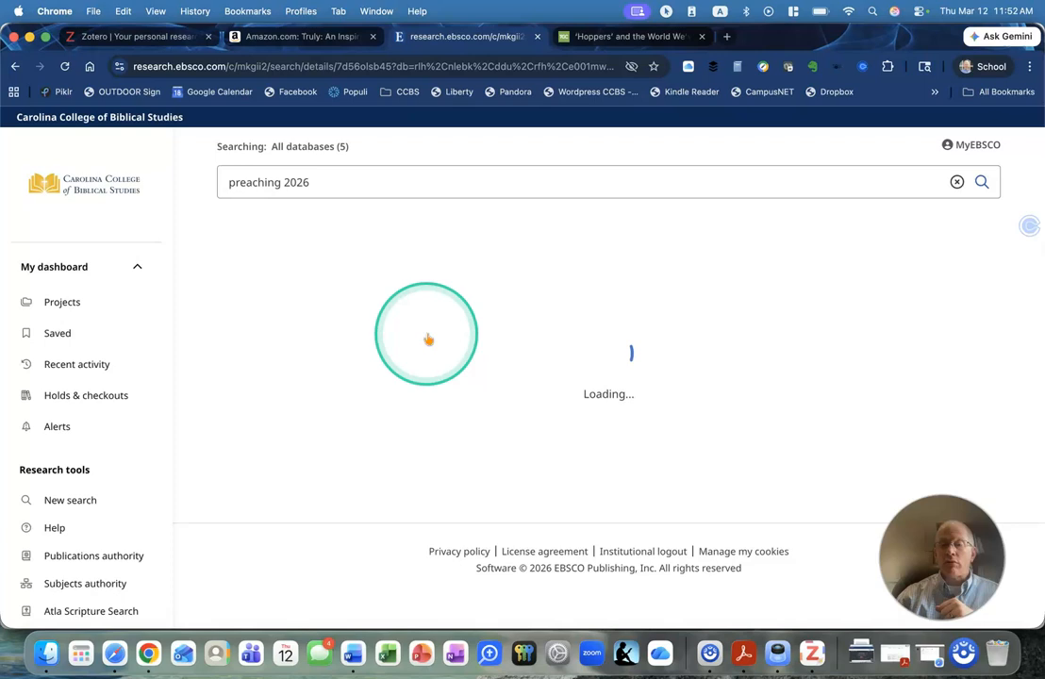
{"action": "scroll", "coordinate": [478, 377], "scroll_direction": "down", "scroll_amount": 3}
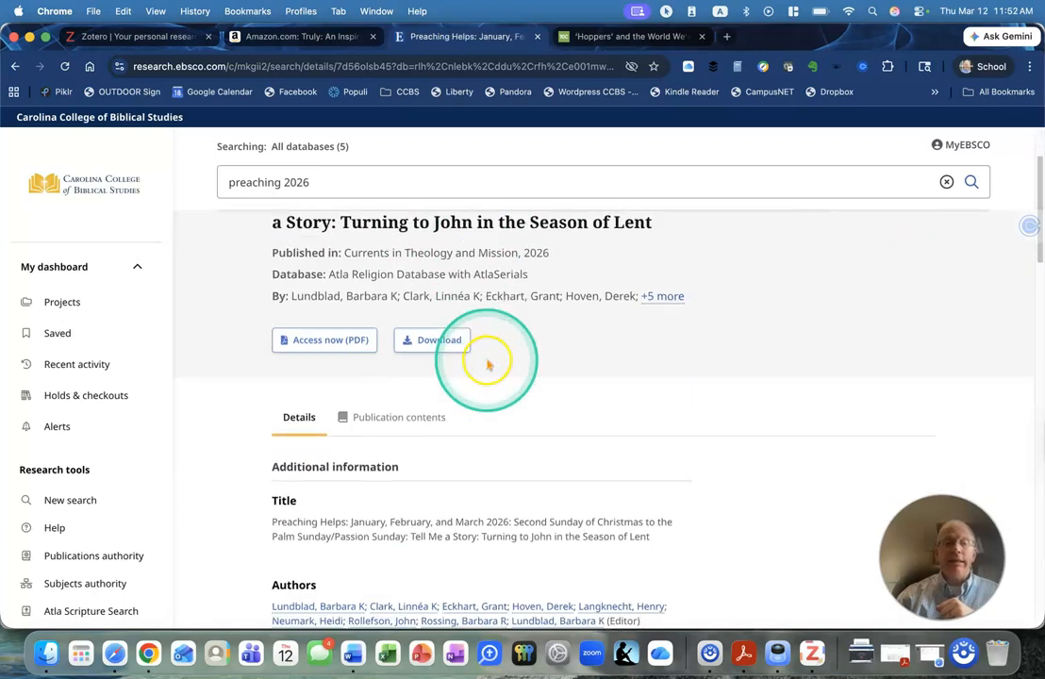
{"action": "scroll", "coordinate": [420, 420], "scroll_direction": "down", "scroll_amount": 2}
{"action": "scroll", "coordinate": [426, 429], "scroll_direction": "down", "scroll_amount": 3}
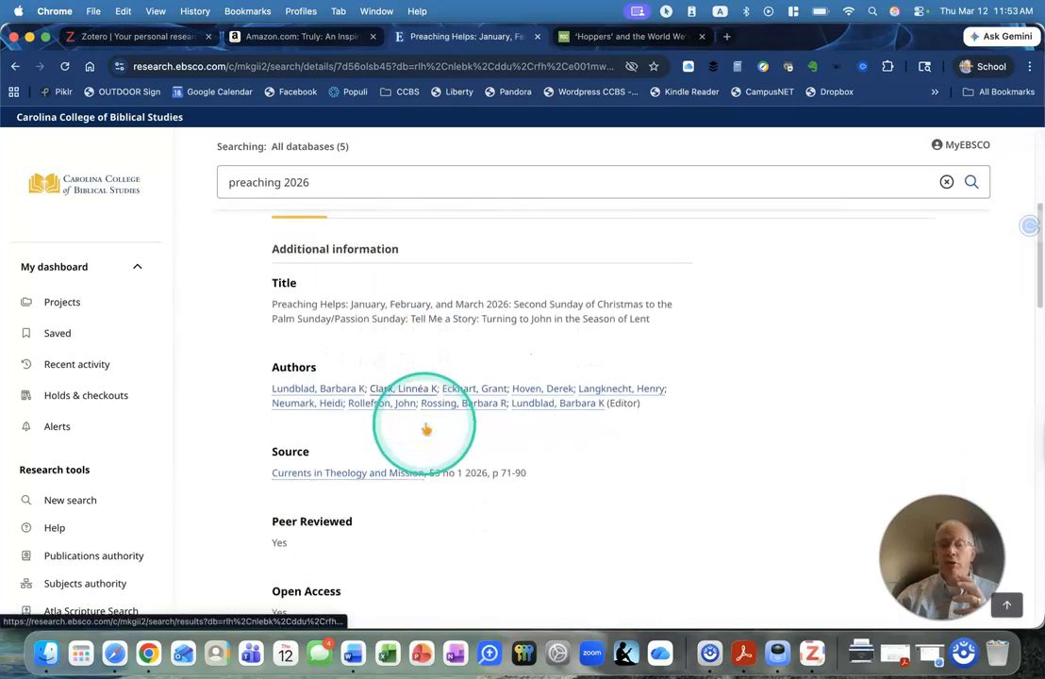
{"action": "scroll", "coordinate": [366, 396], "scroll_direction": "down", "scroll_amount": 2}
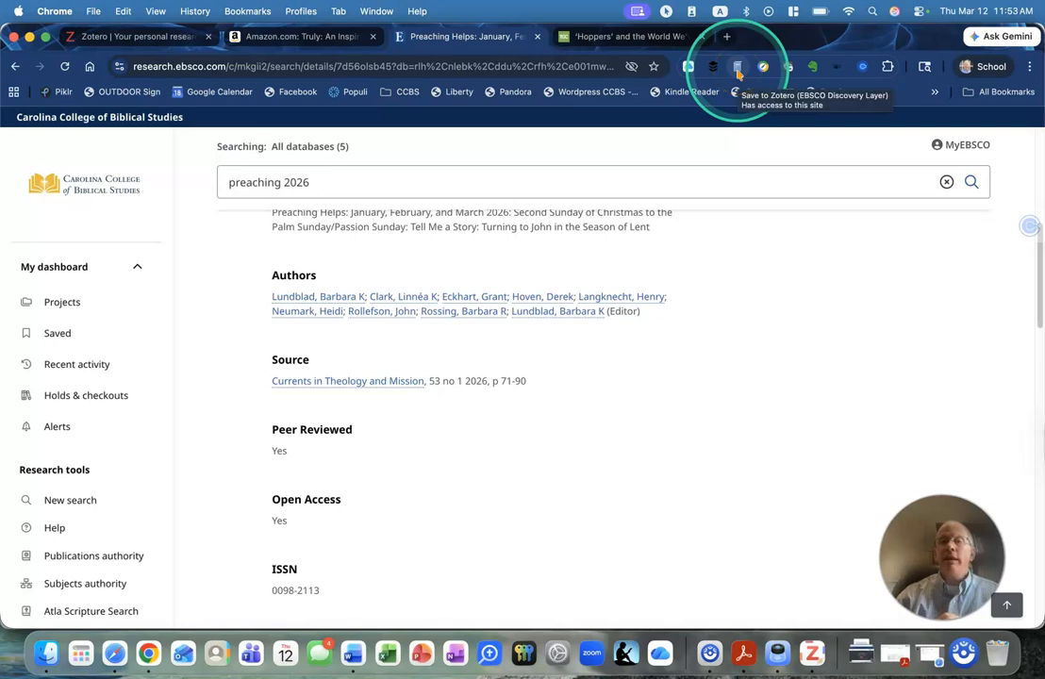
{"action": "scroll", "coordinate": [312, 302], "scroll_direction": "up", "scroll_amount": 5}
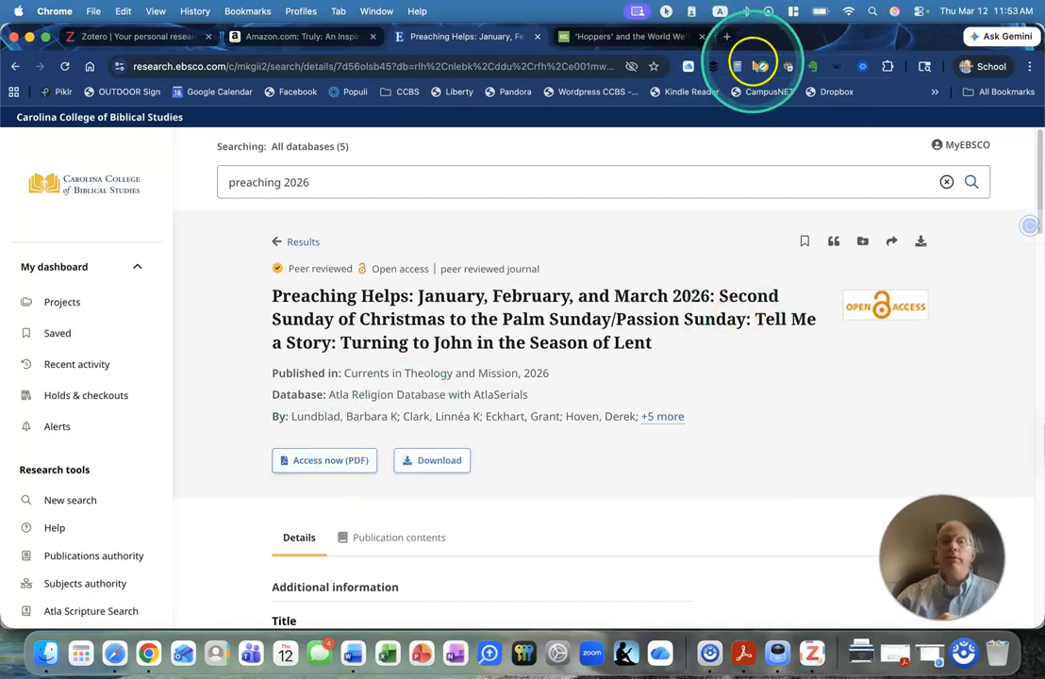
{"action": "left_click", "coordinate": [740, 67]}
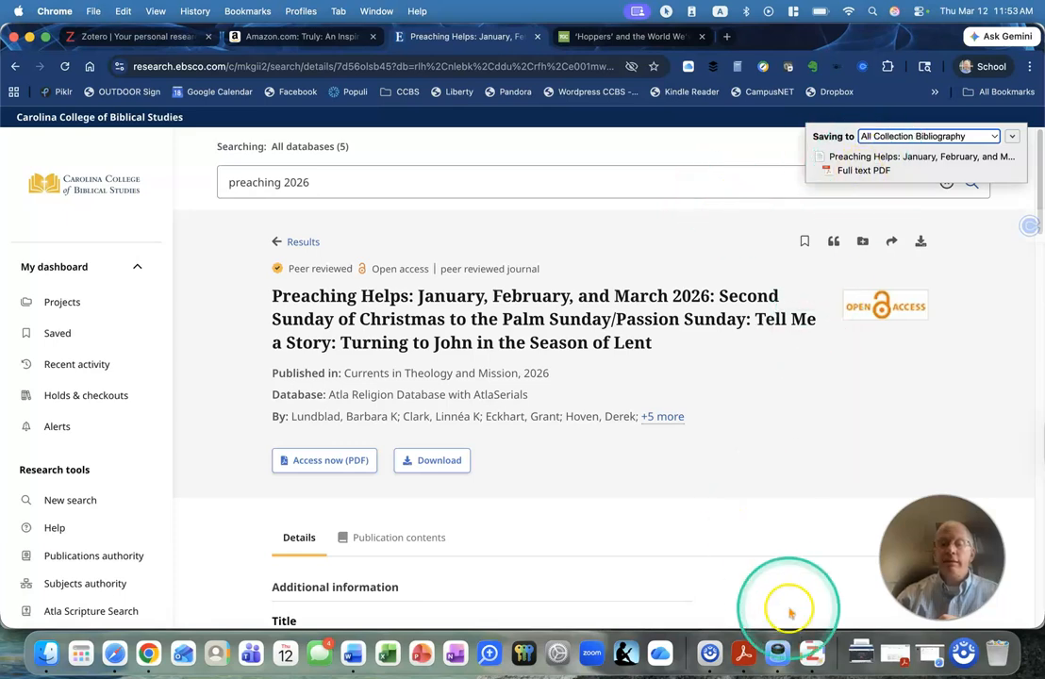
Switch to Zotero, search for "preaching helps" and review the saved journal article's bibliographic details.
{"action": "left_click", "coordinate": [812, 651]}
{"action": "left_click", "coordinate": [689, 64]}
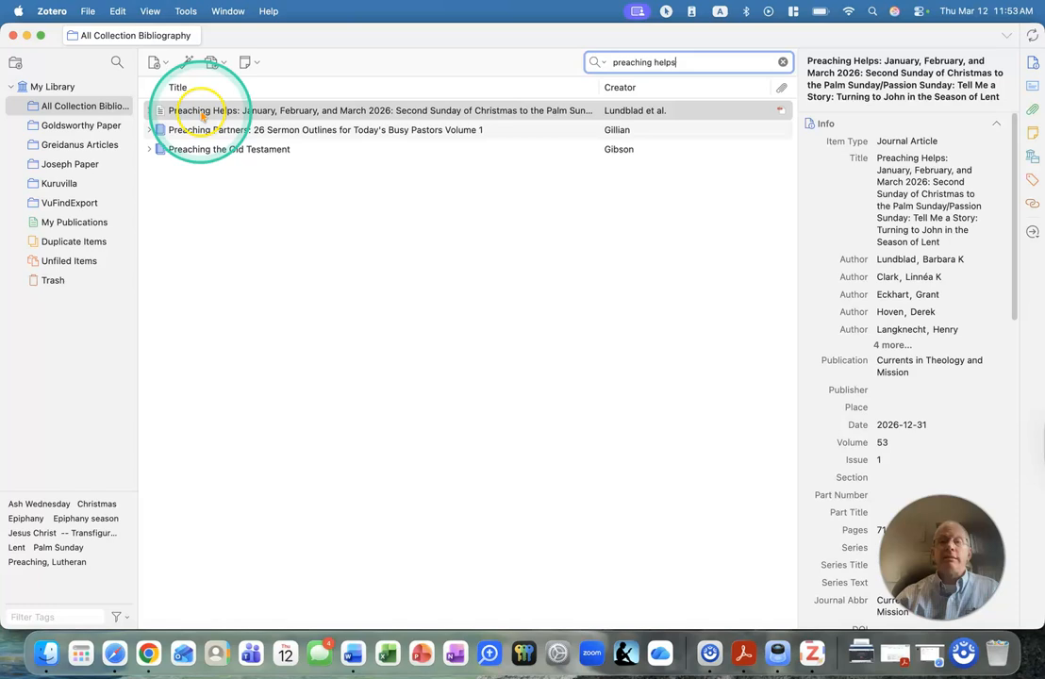
{"action": "left_click", "coordinate": [201, 115]}
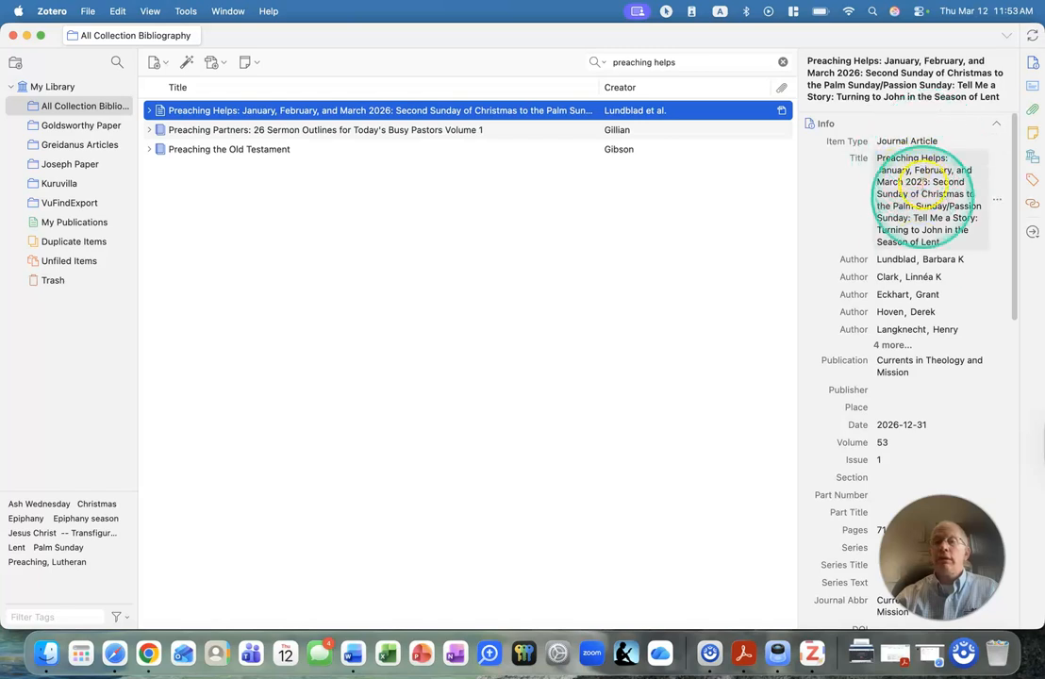
{"action": "scroll", "coordinate": [896, 255], "scroll_direction": "down", "scroll_amount": 2}
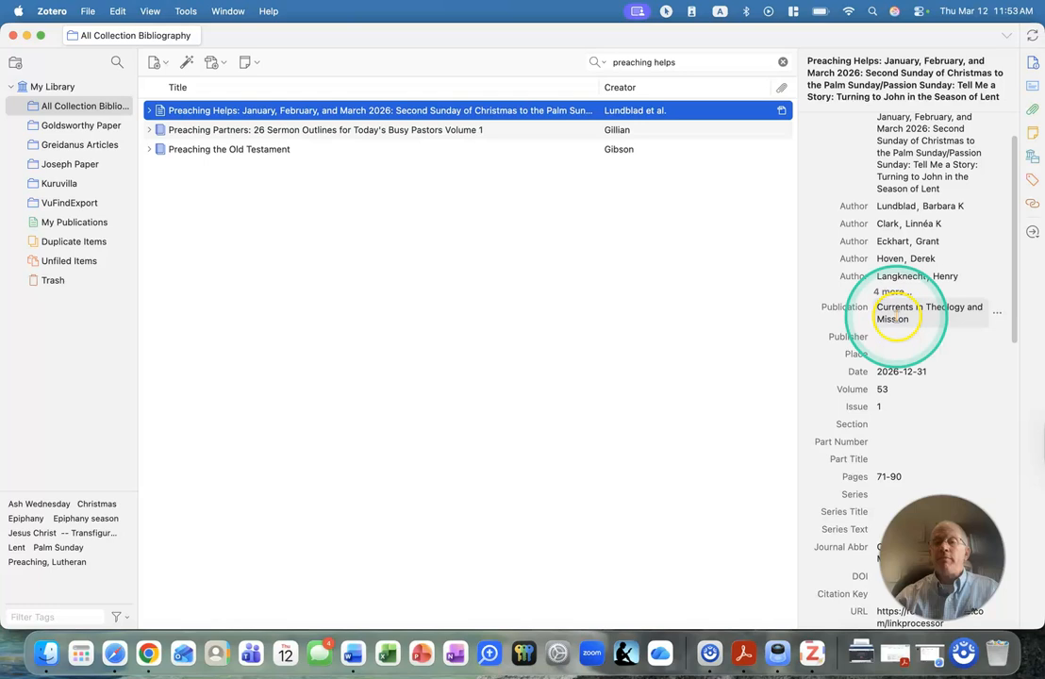
{"action": "scroll", "coordinate": [896, 319], "scroll_direction": "down", "scroll_amount": 4}
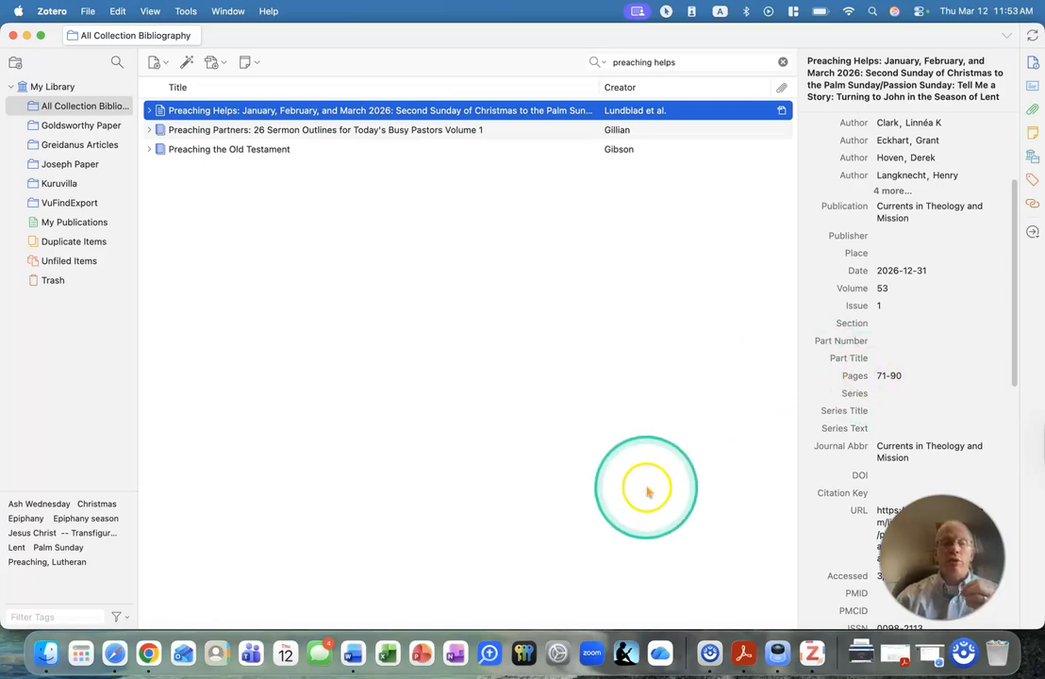
Switch to Chrome and save The Gospel Coalition blog post 'Hoppers' and the World We've Stopped Seeing to Zotero's All Collection Bibliography collection.
{"action": "left_click", "coordinate": [149, 653]}
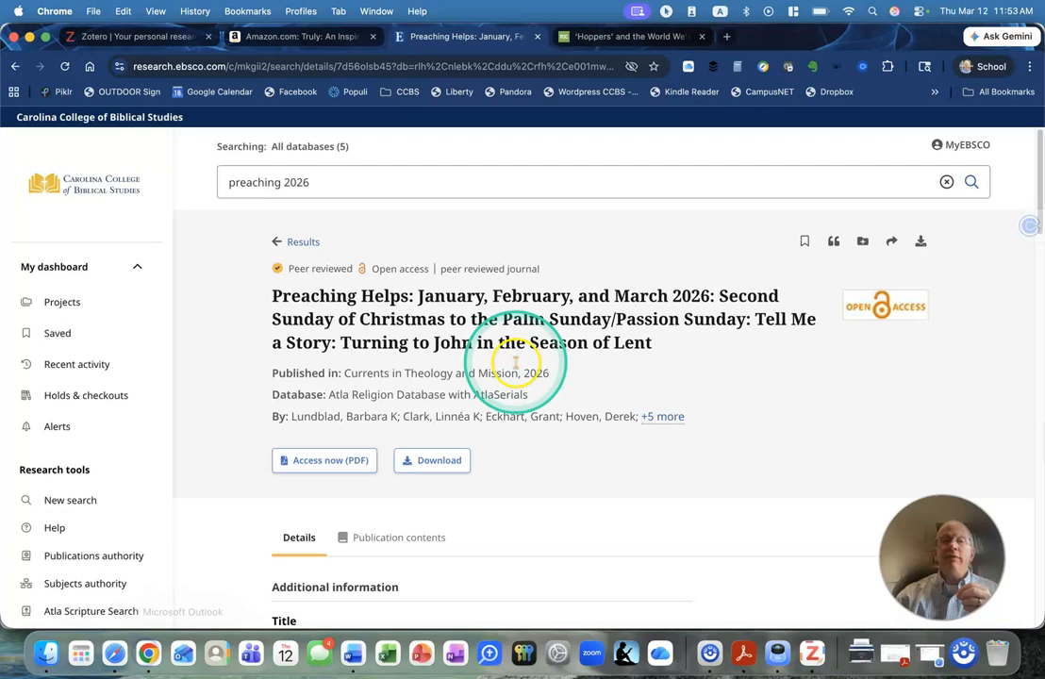
{"action": "left_click", "coordinate": [609, 38]}
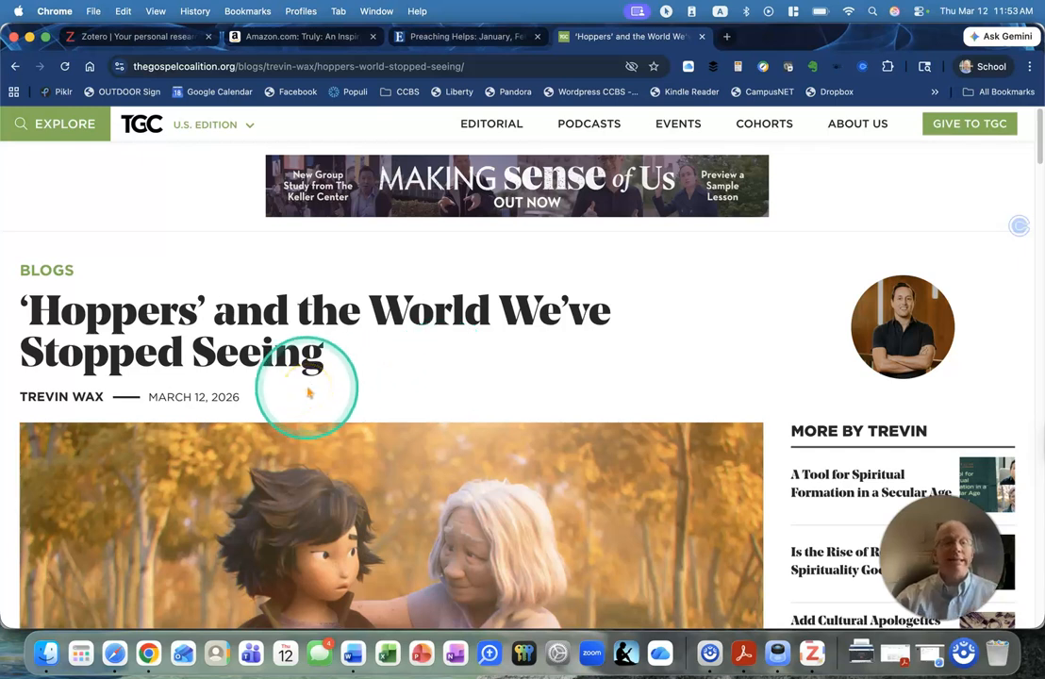
{"action": "scroll", "coordinate": [308, 392], "scroll_direction": "down", "scroll_amount": 2}
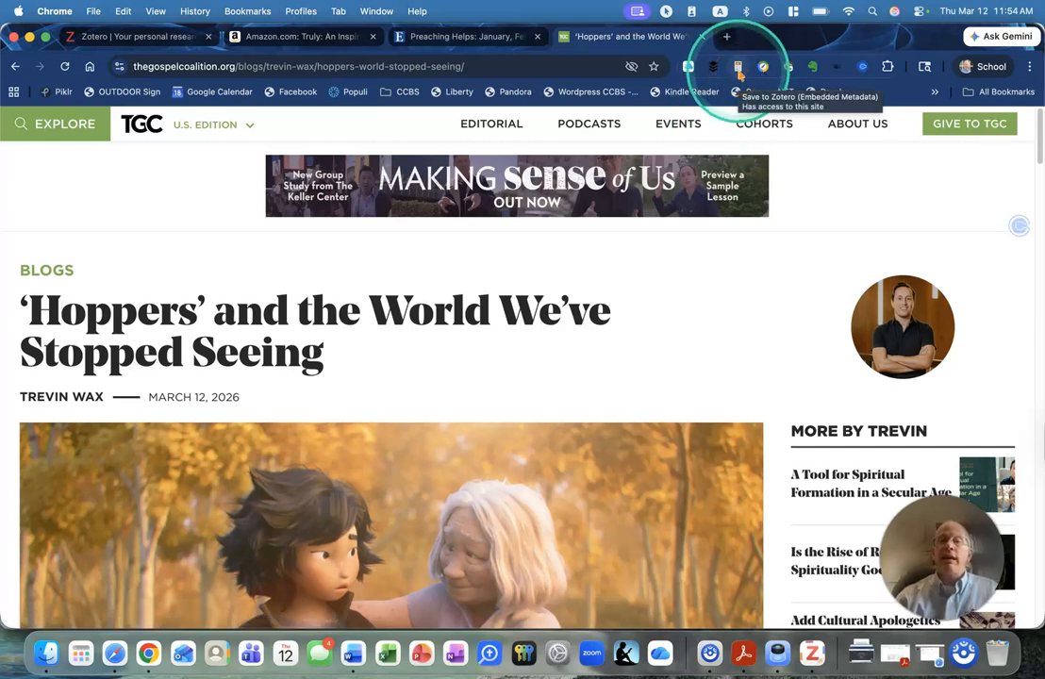
{"action": "left_click", "coordinate": [739, 67]}
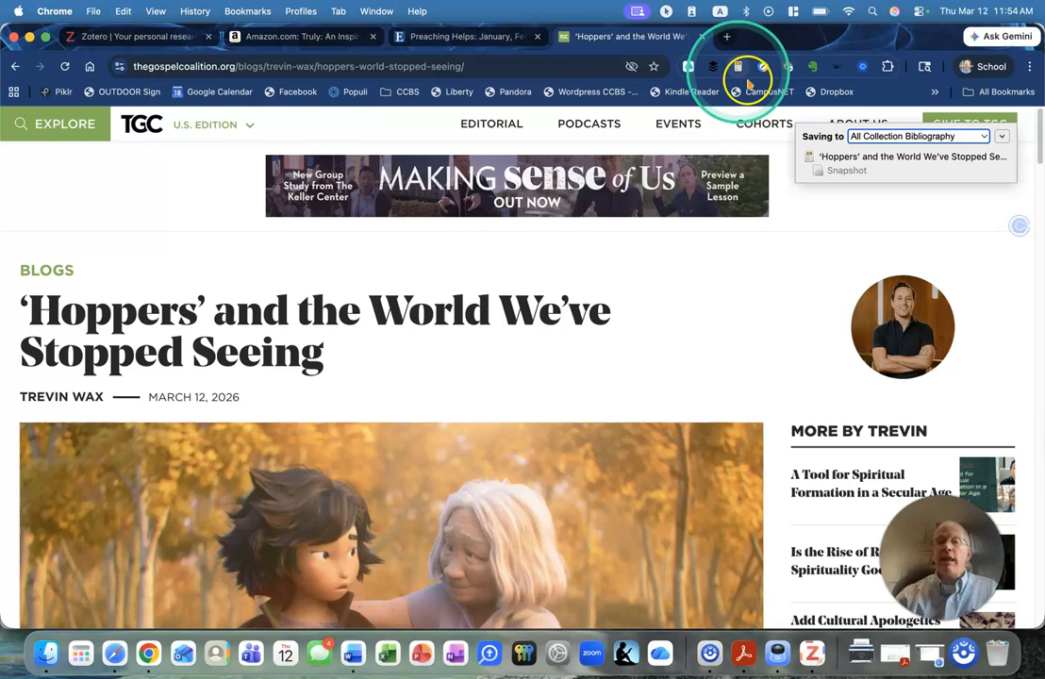
Switch to Zotero, search for "hoppers" and select the saved blog post to check its details.
{"action": "left_click", "coordinate": [811, 653]}
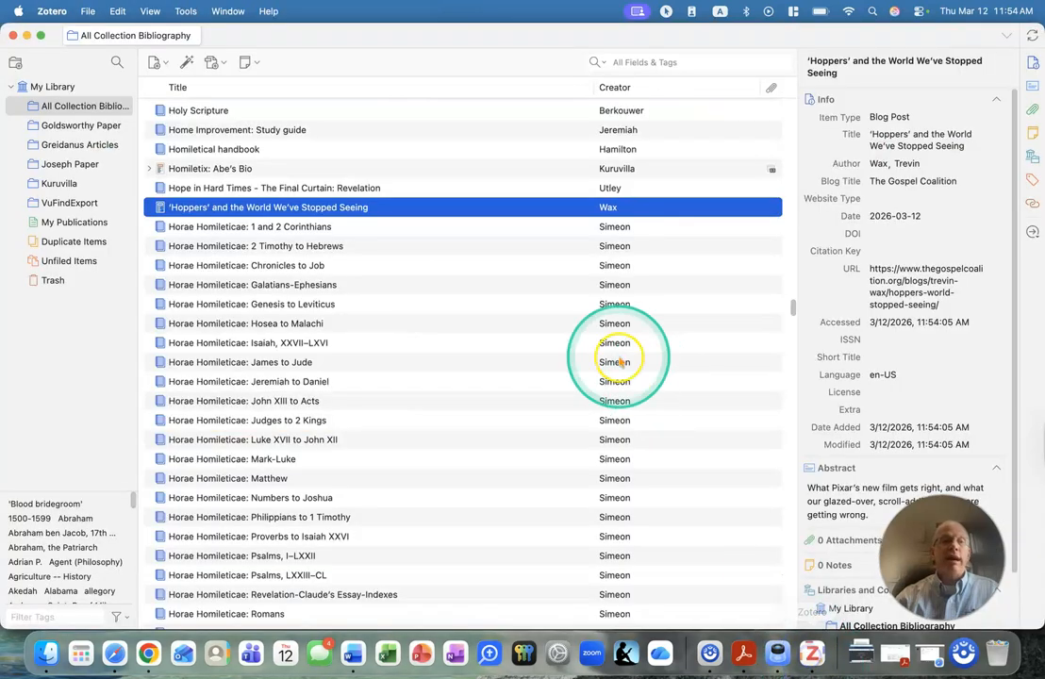
{"action": "left_click", "coordinate": [673, 62]}
{"action": "type", "text": "hoppers"}
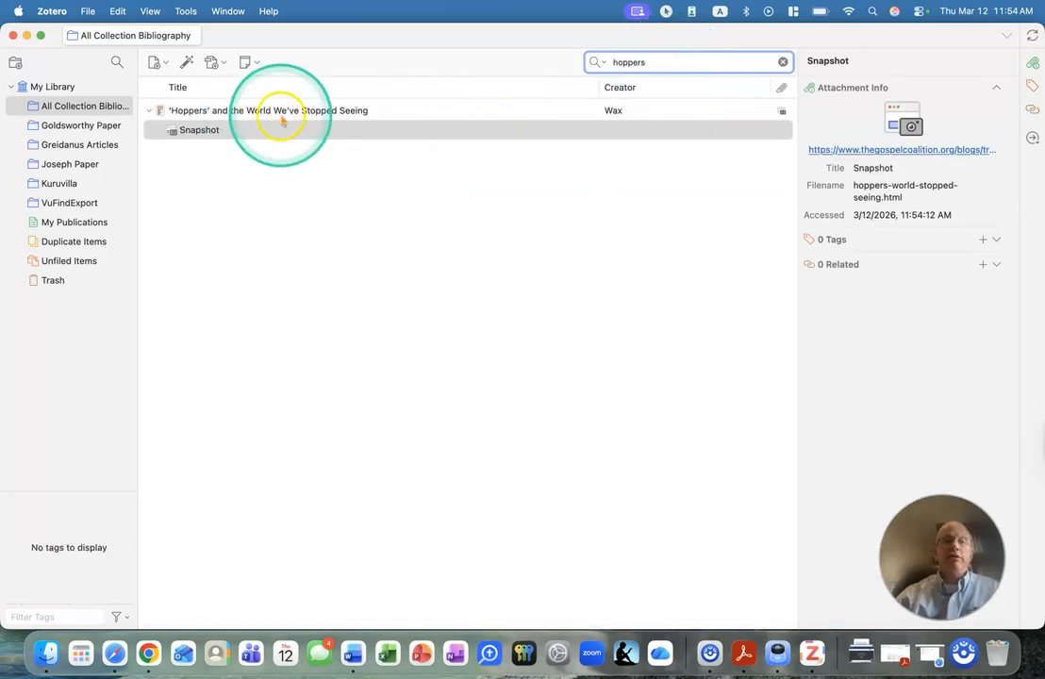
{"action": "left_click", "coordinate": [281, 112]}
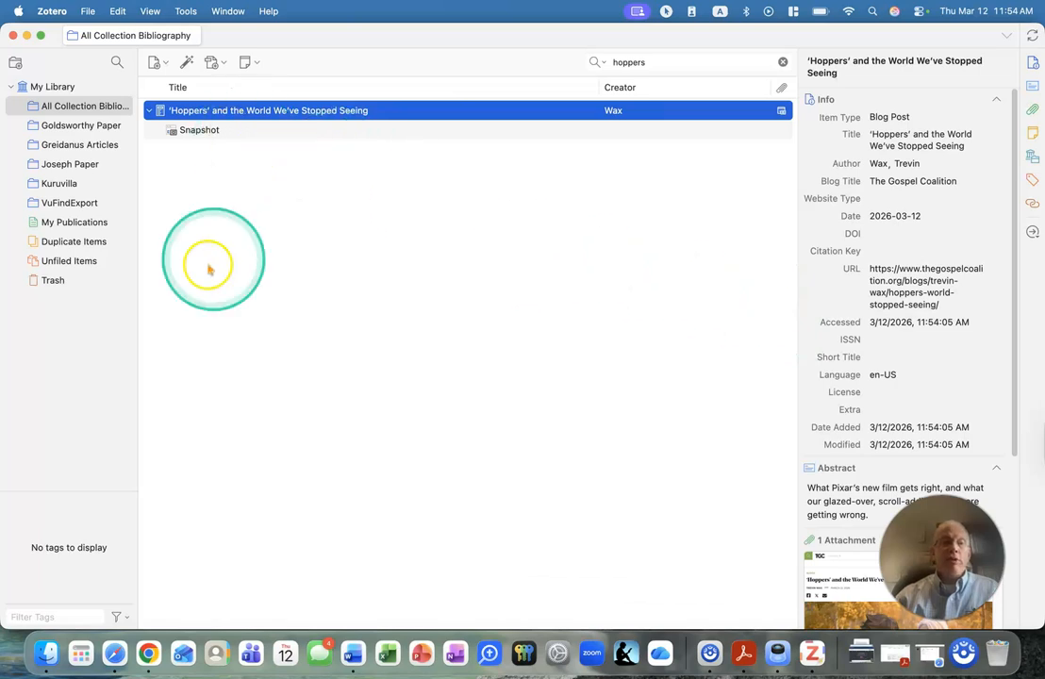
Switch to Word and start a Zotero citation after "Sentence 1.", using Turabian 9th edition (notes and bibliography) style with footnotes.
{"action": "left_click", "coordinate": [353, 654]}
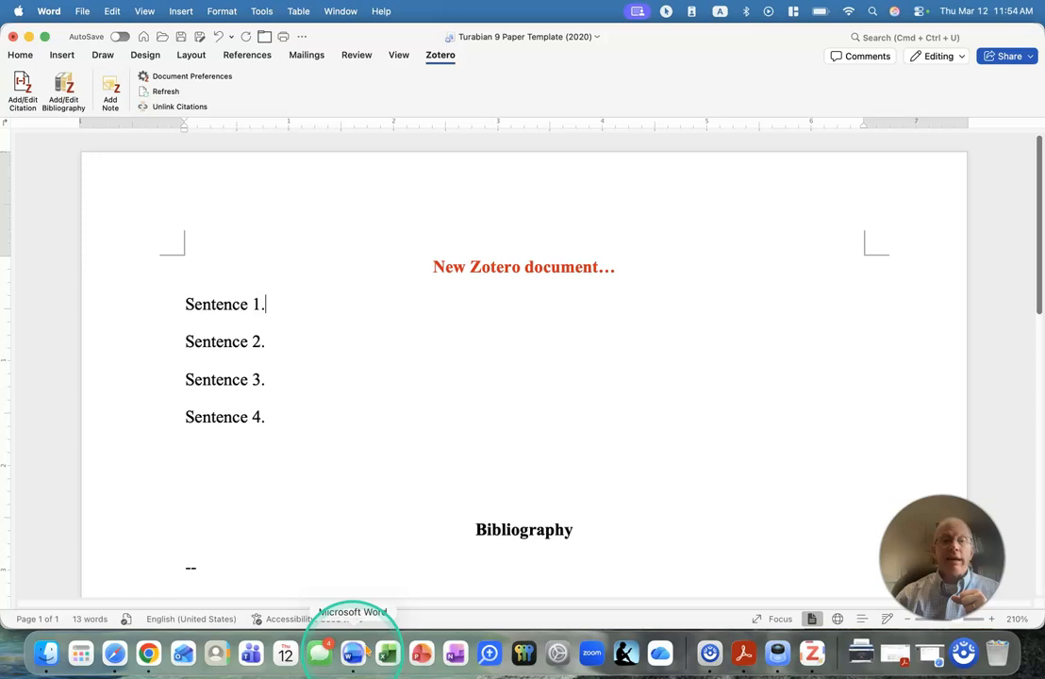
{"action": "left_click", "coordinate": [302, 293]}
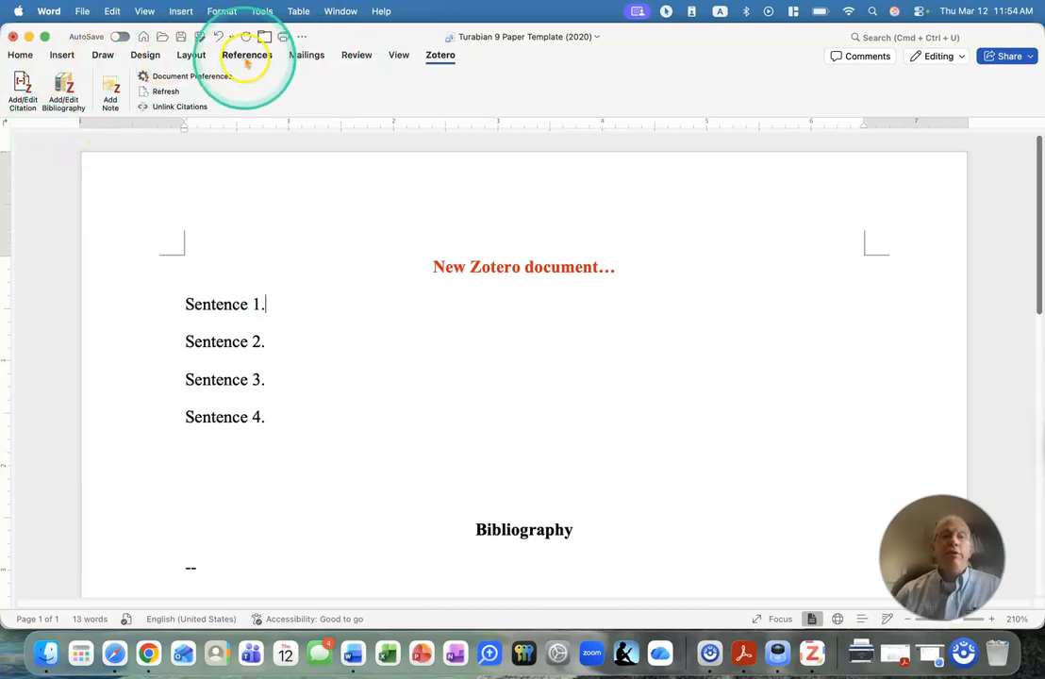
{"action": "left_click", "coordinate": [441, 57]}
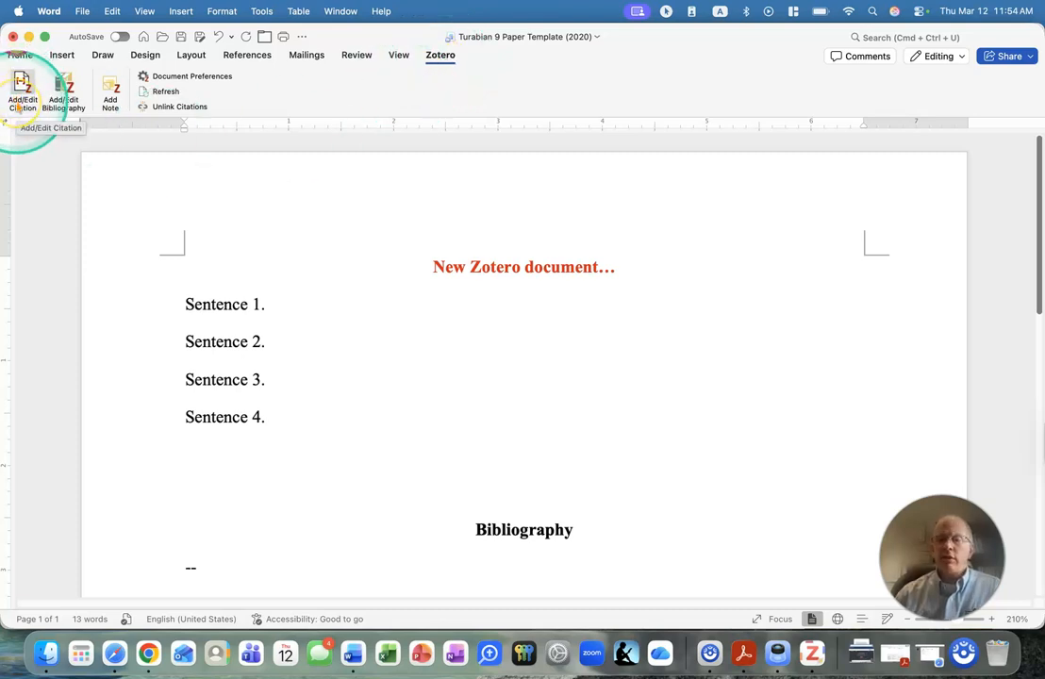
{"action": "left_click", "coordinate": [22, 90]}
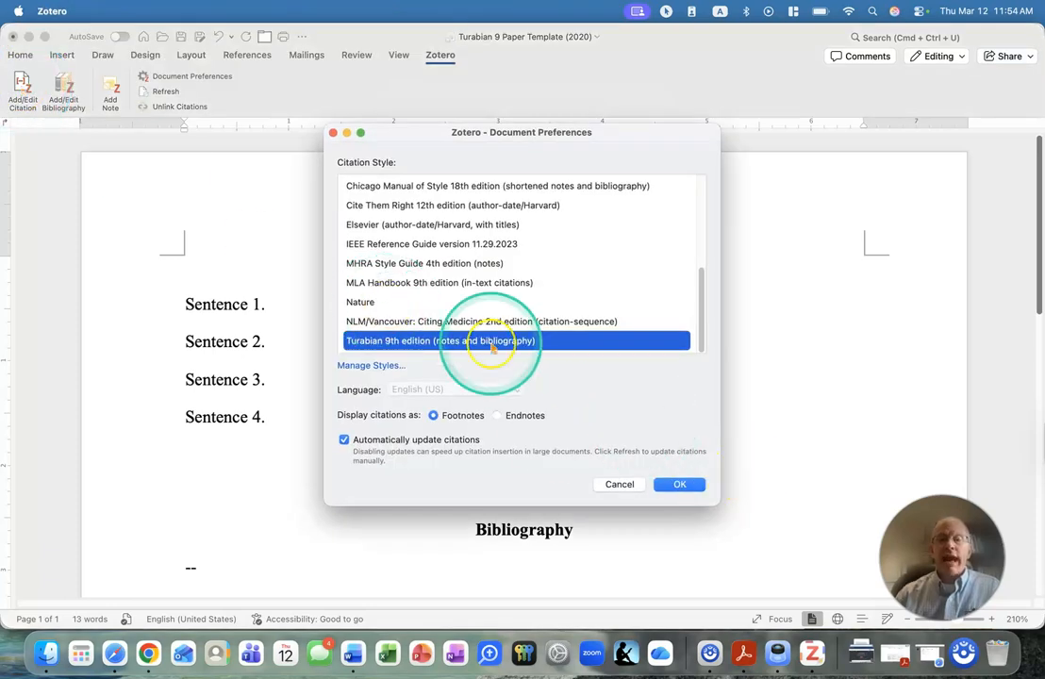
{"action": "left_click", "coordinate": [676, 484]}
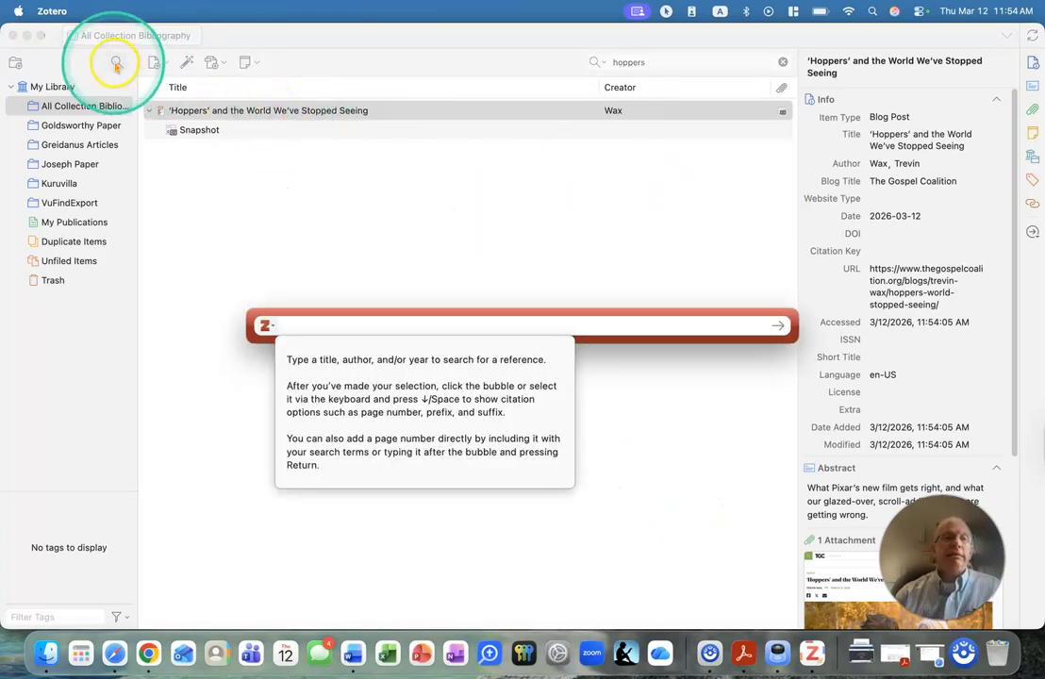
{"action": "left_click", "coordinate": [281, 111]}
{"action": "double_click", "coordinate": [280, 111]}
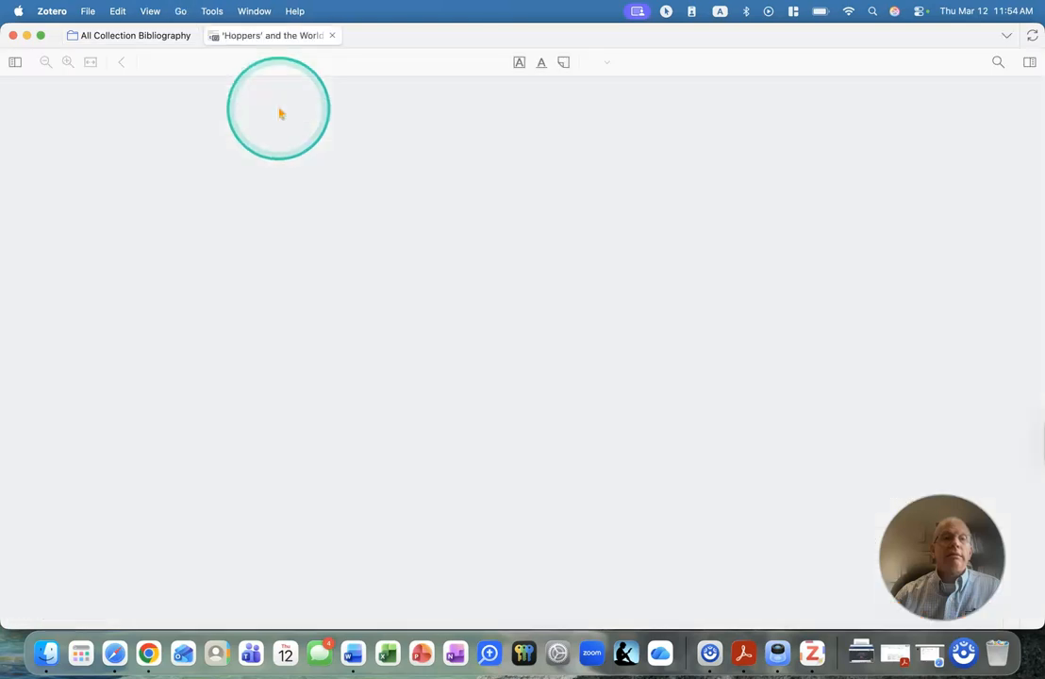
{"action": "left_click_drag", "start_coordinate": [460, 40], "coordinate": [484, 66]}
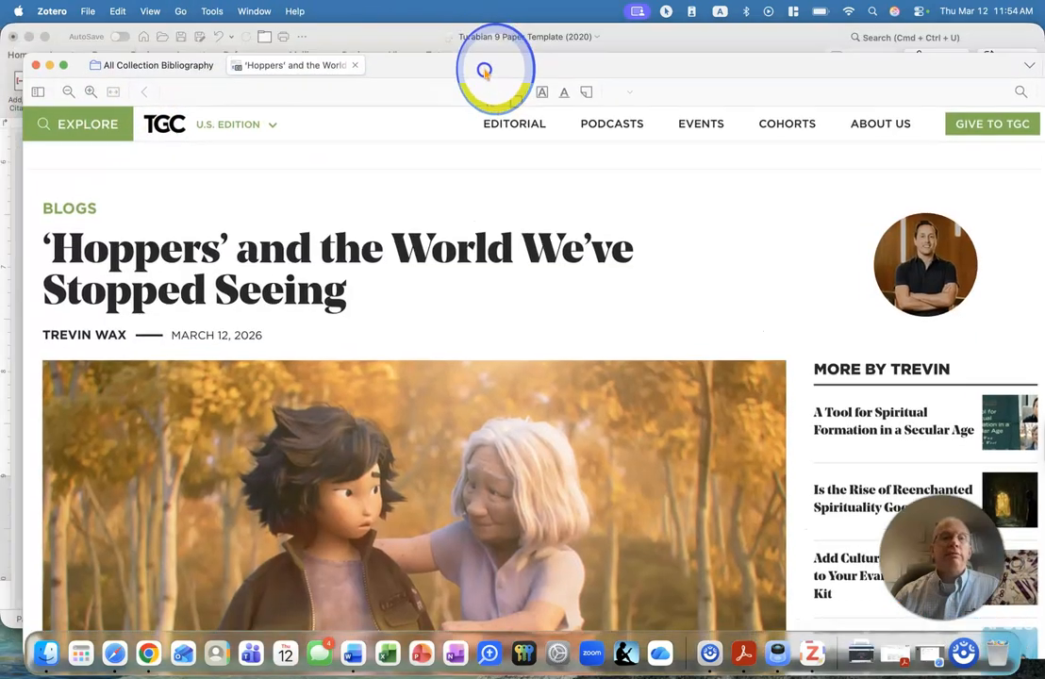
Minimize the Zotero library window and insert the selected 'Hoppers' blog post as the footnote citation.
{"action": "left_click", "coordinate": [47, 66]}
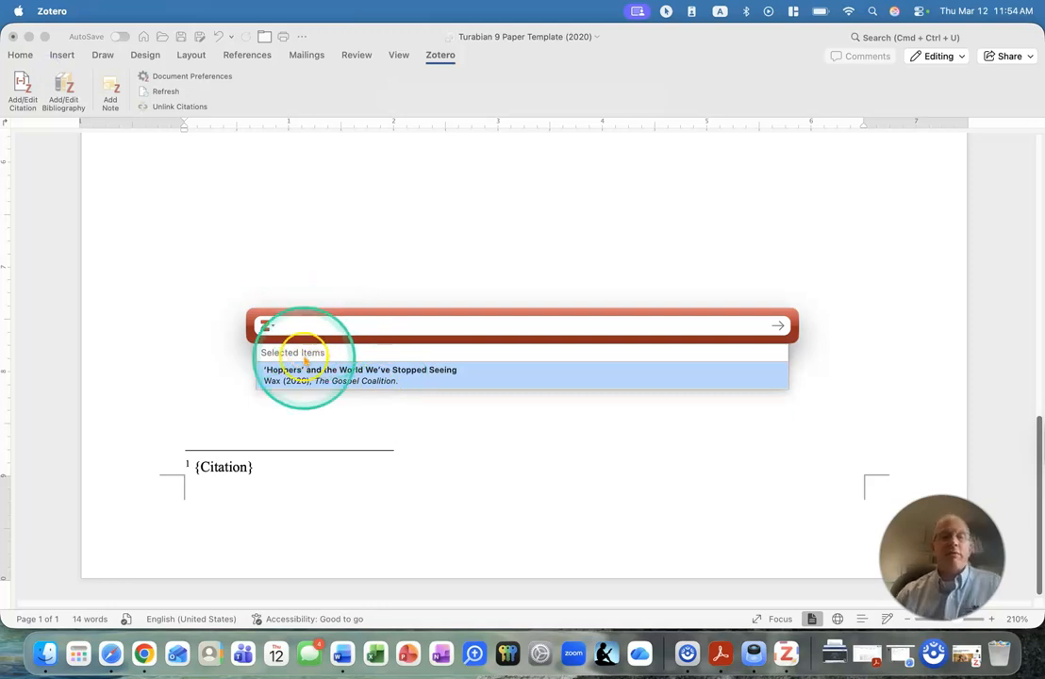
{"action": "left_click", "coordinate": [319, 381]}
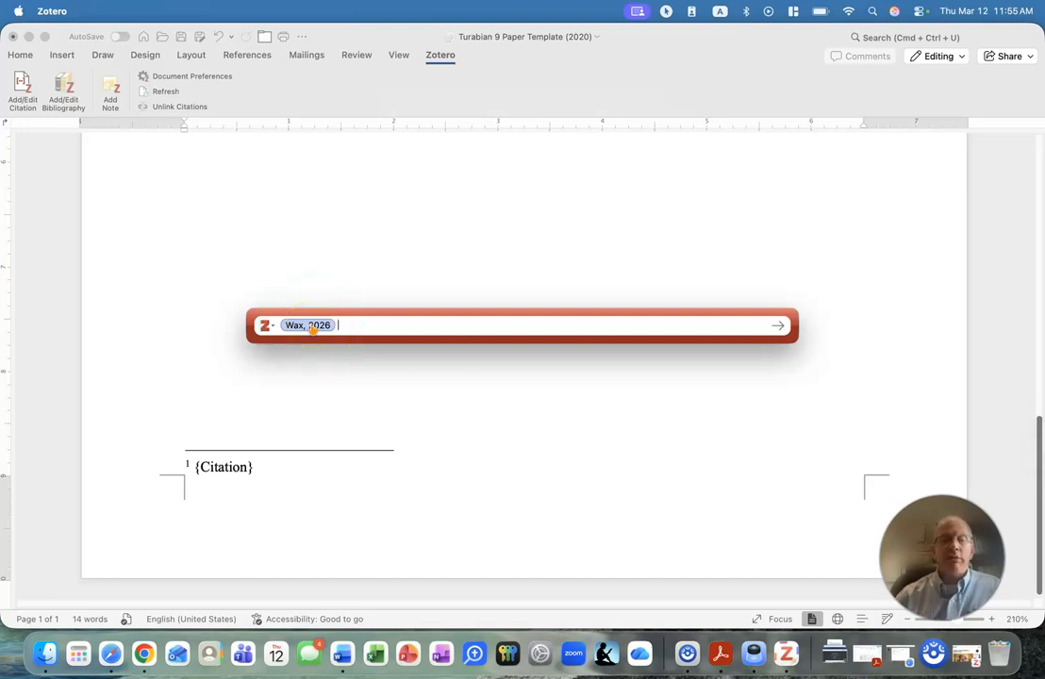
{"action": "key", "text": "Return"}
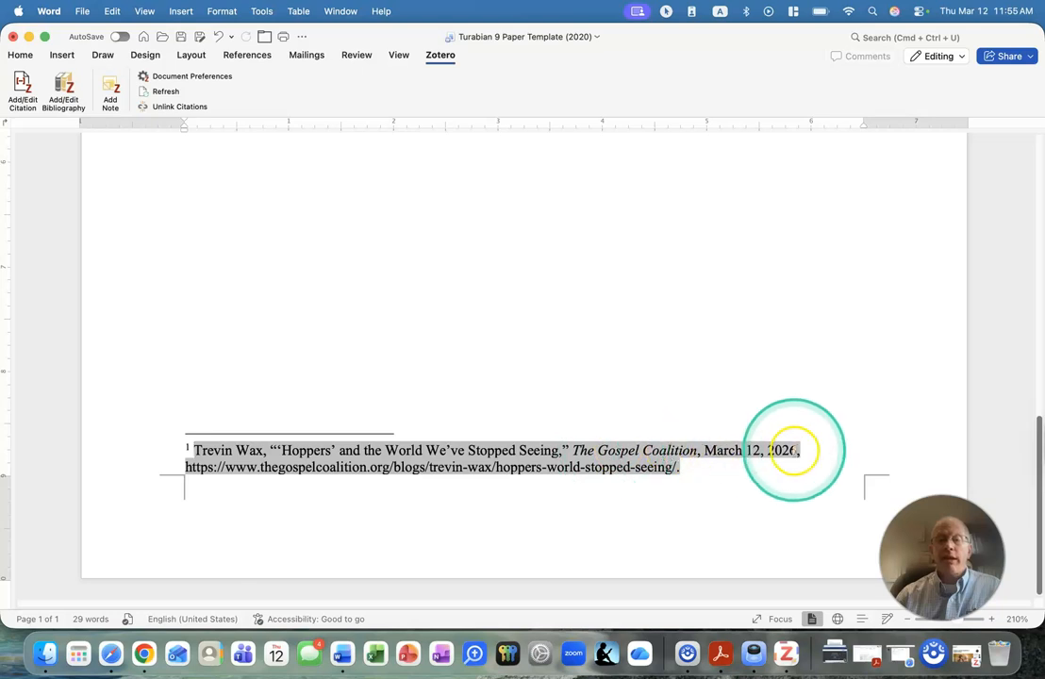
Start a Zotero citation after "Sentence 2.", search for "truly" and pick the book Truly: An Inspirational Journey Through the Life of a Musical Legend.
{"action": "left_click", "coordinate": [700, 469]}
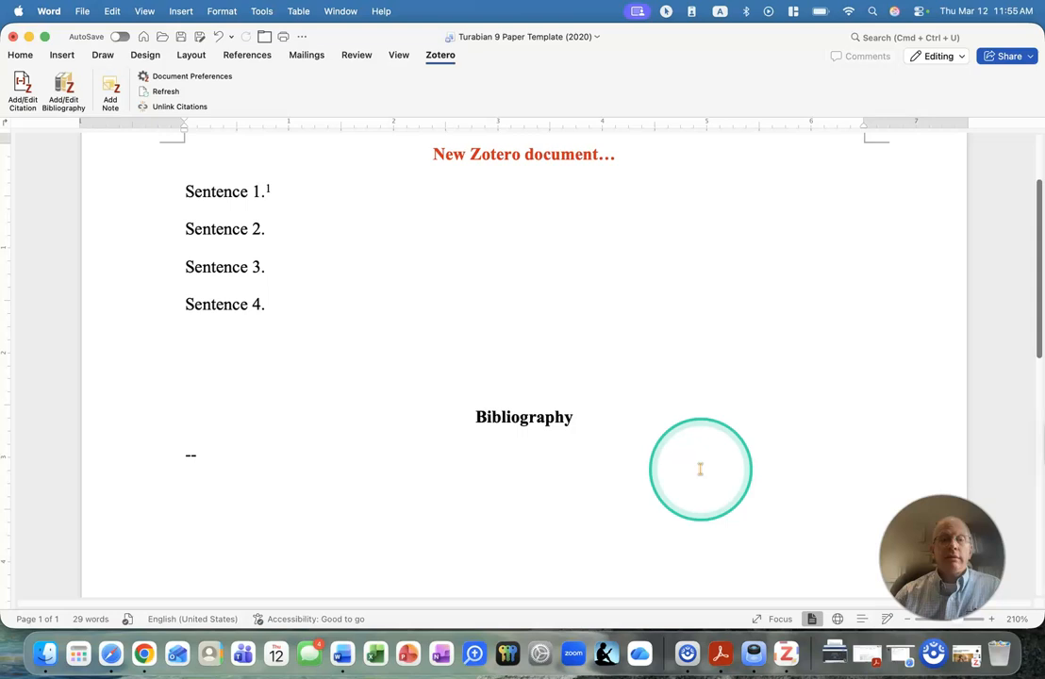
{"action": "left_click", "coordinate": [278, 232]}
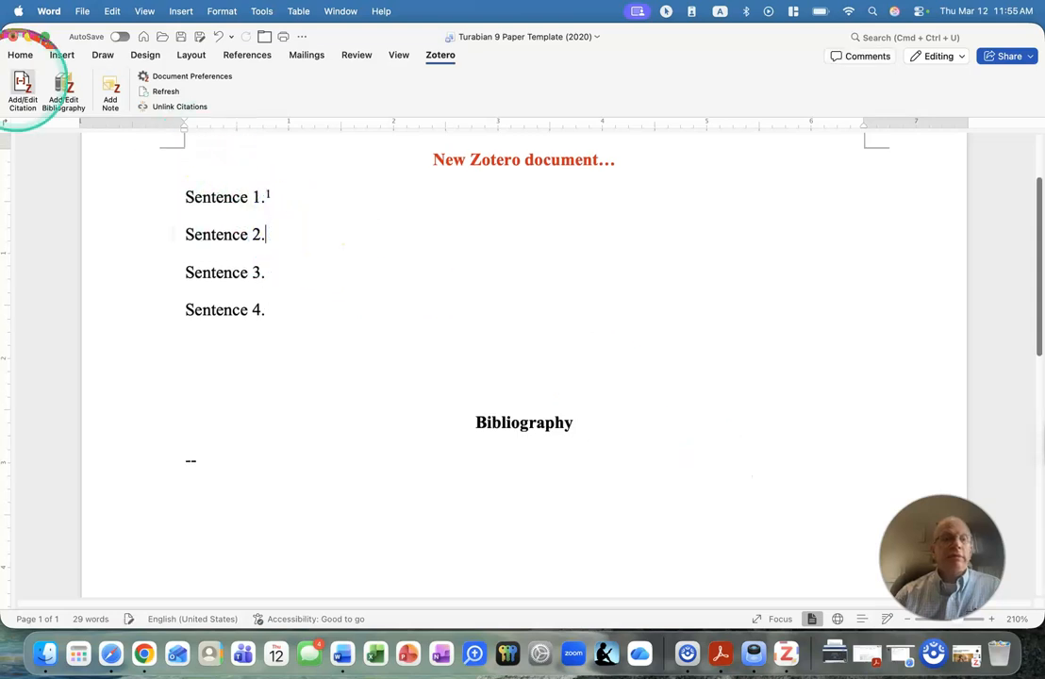
{"action": "left_click", "coordinate": [22, 87]}
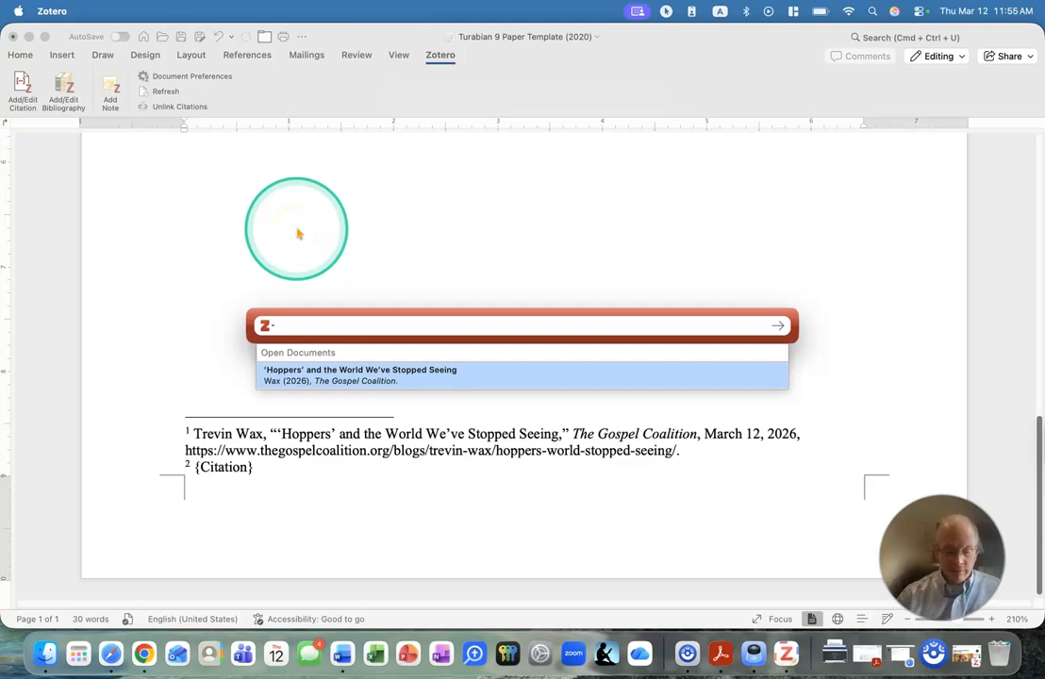
{"action": "type", "text": "truly"}
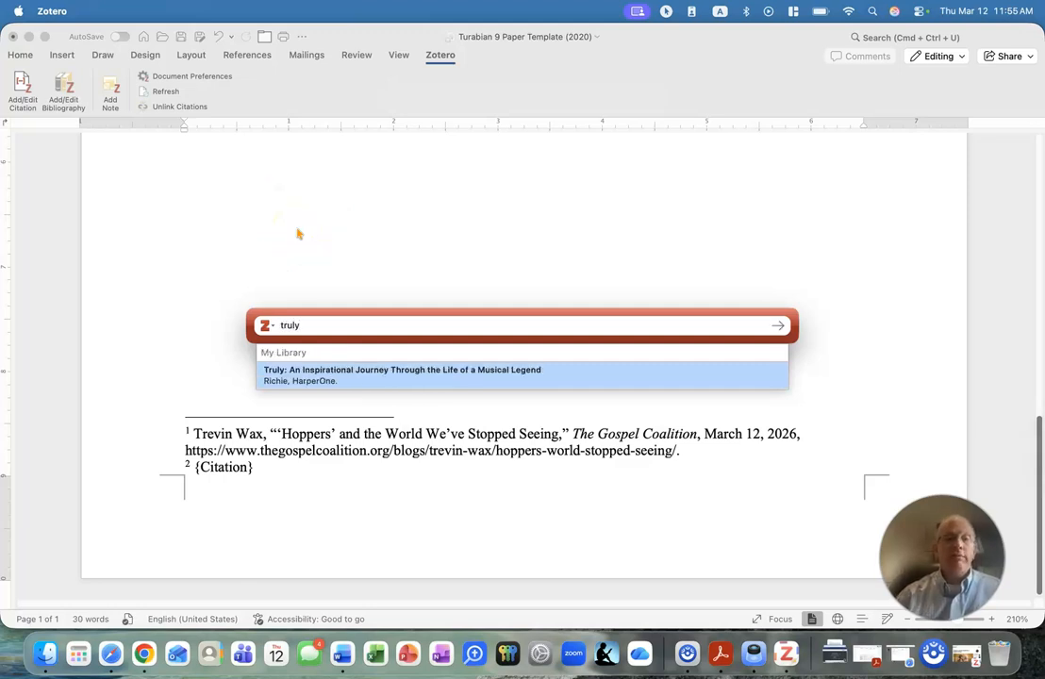
{"action": "left_click", "coordinate": [335, 377]}
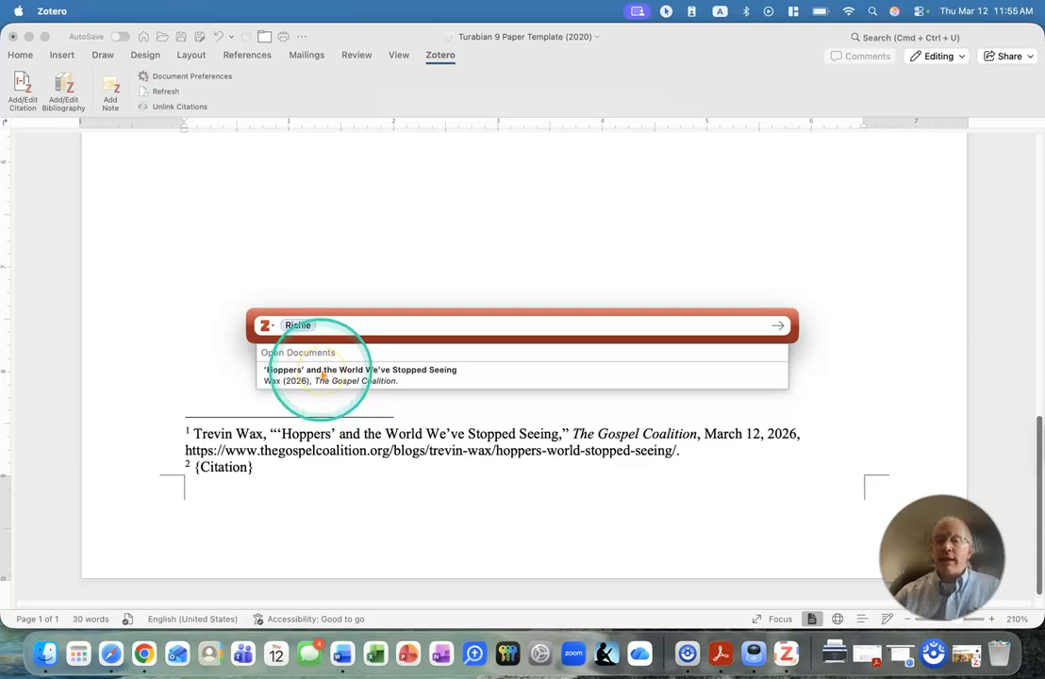
Add page 59 to the Truly citation and insert it as the footnote for "Sentence 2.".
{"action": "left_click", "coordinate": [299, 326]}
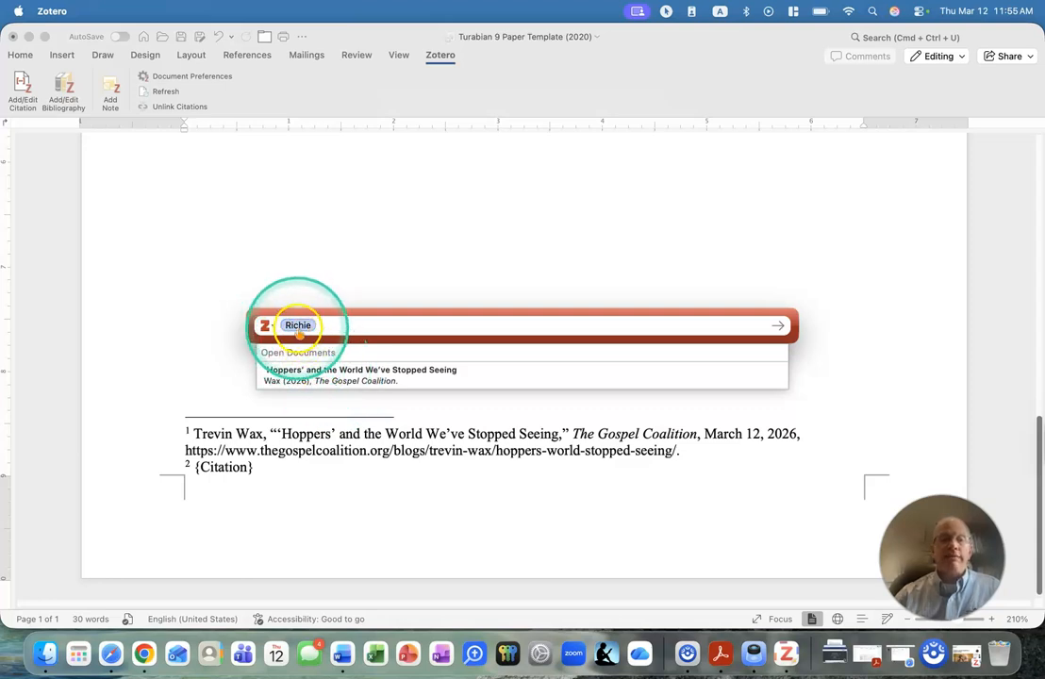
{"action": "left_click", "coordinate": [398, 394]}
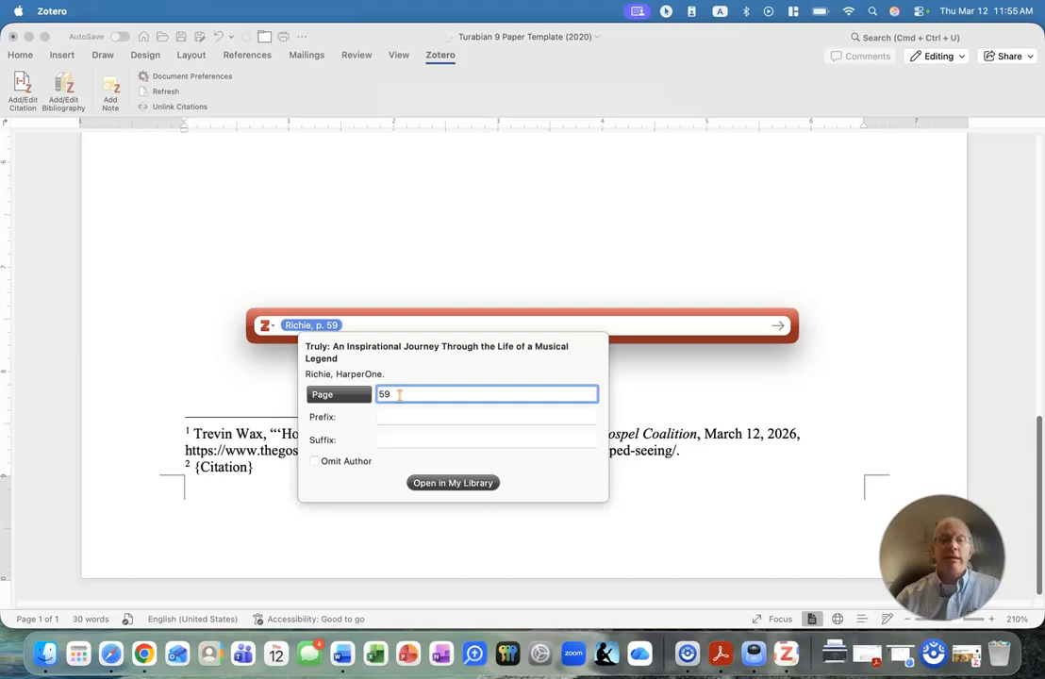
{"action": "key", "text": "Return"}
{"action": "key", "text": "Return"}
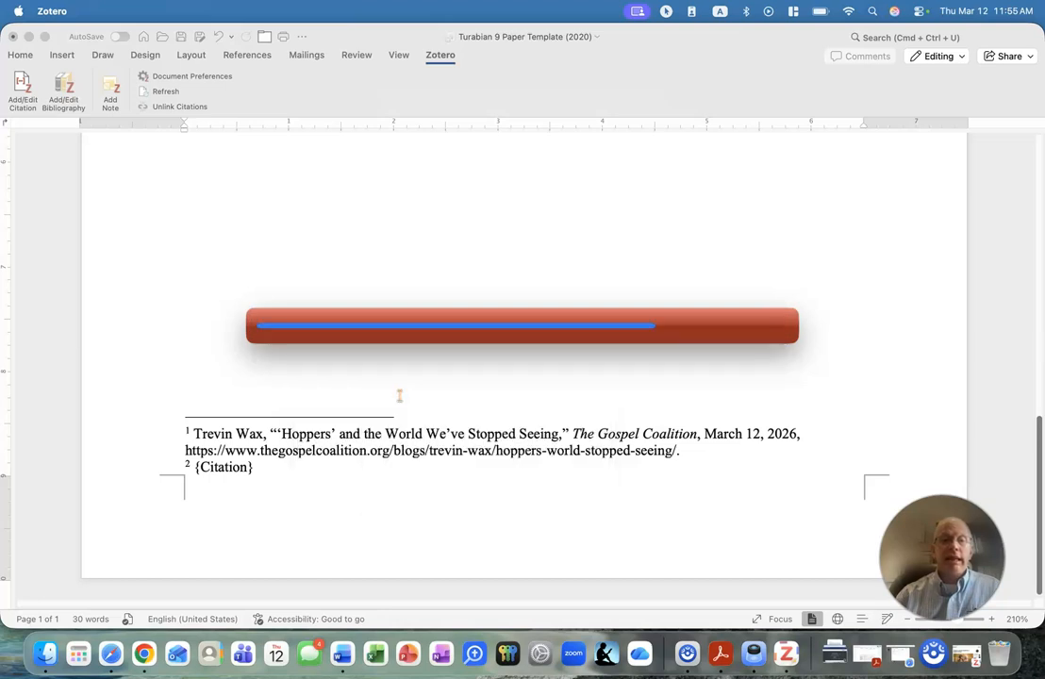
{"action": "left_click", "coordinate": [444, 330]}
{"action": "scroll", "coordinate": [444, 333], "scroll_direction": "down", "scroll_amount": 2}
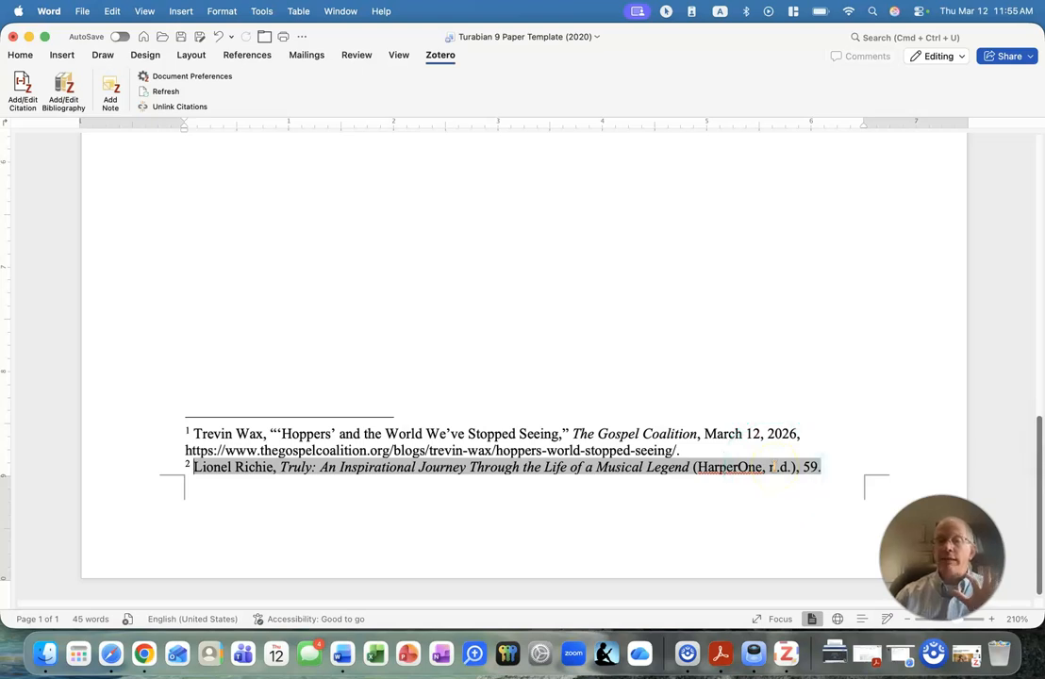
{"action": "left_click", "coordinate": [801, 470]}
Switch to Zotero, search the All Collection Bibliography collection for "truly" and select the book Truly: An Inspirational Journey Through the Life of a Musical Legend.
{"action": "left_click", "coordinate": [787, 651]}
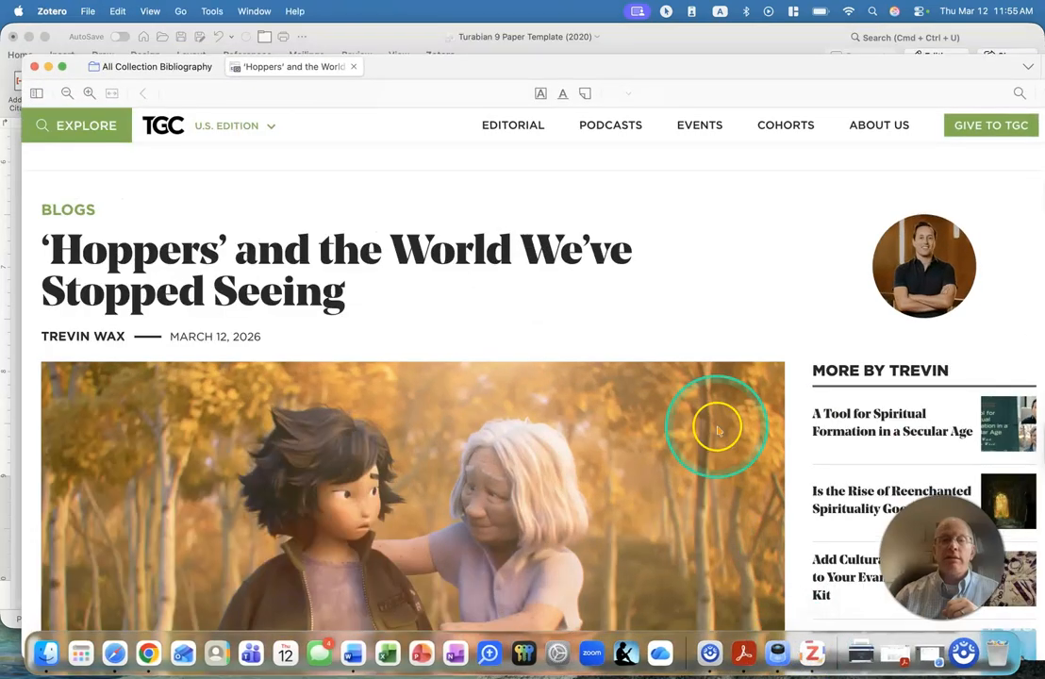
{"action": "left_click", "coordinate": [122, 68]}
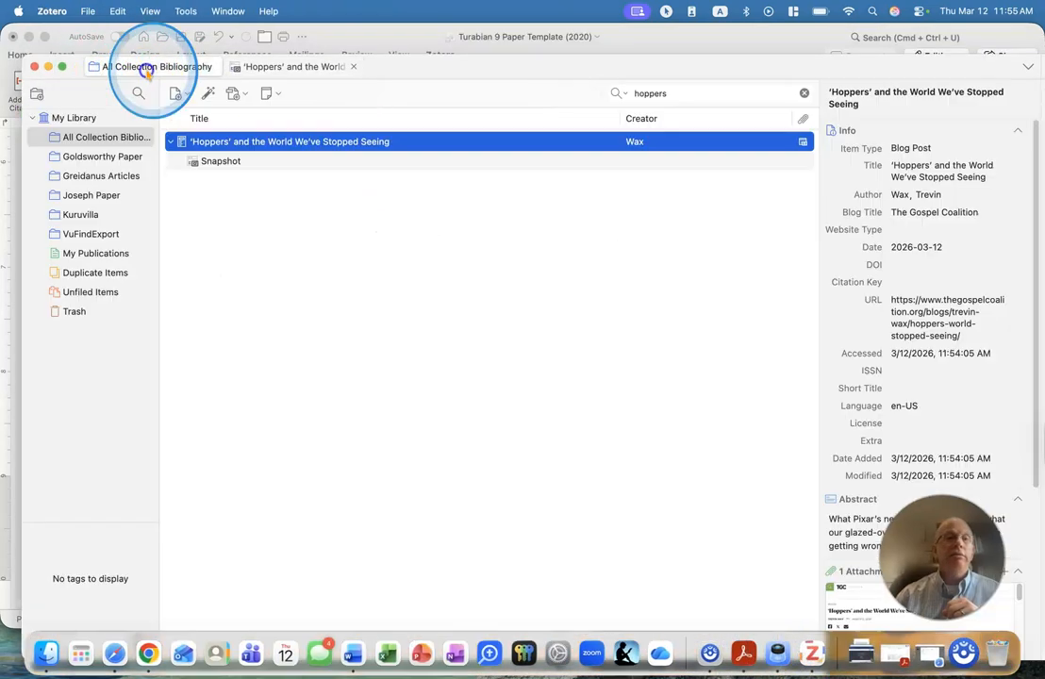
{"action": "left_click", "coordinate": [804, 92]}
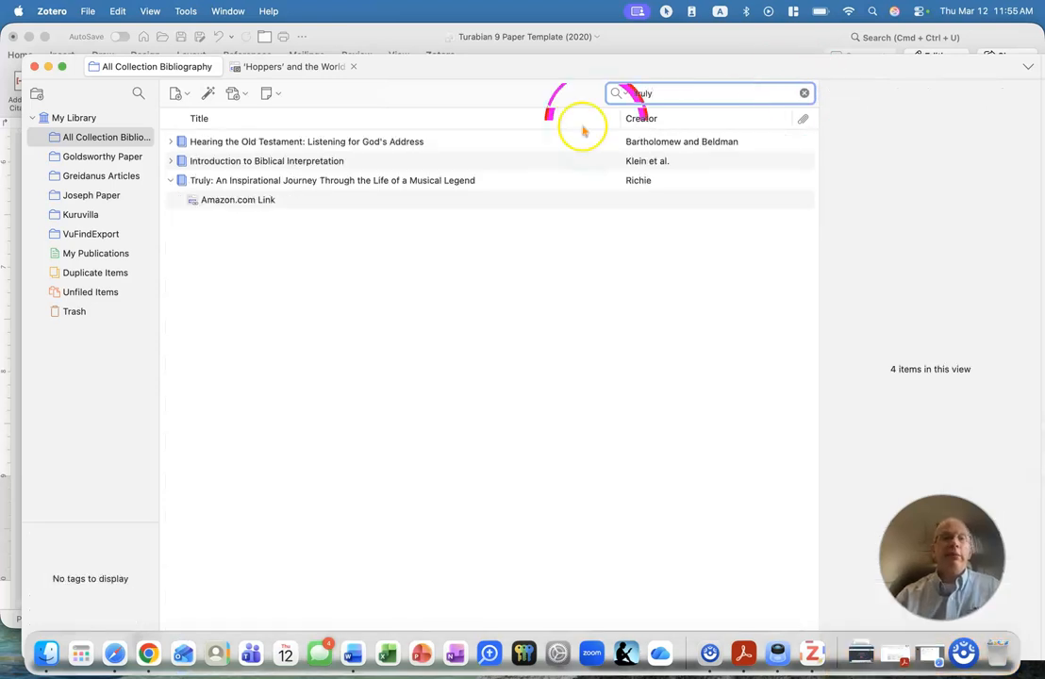
{"action": "left_click", "coordinate": [473, 180]}
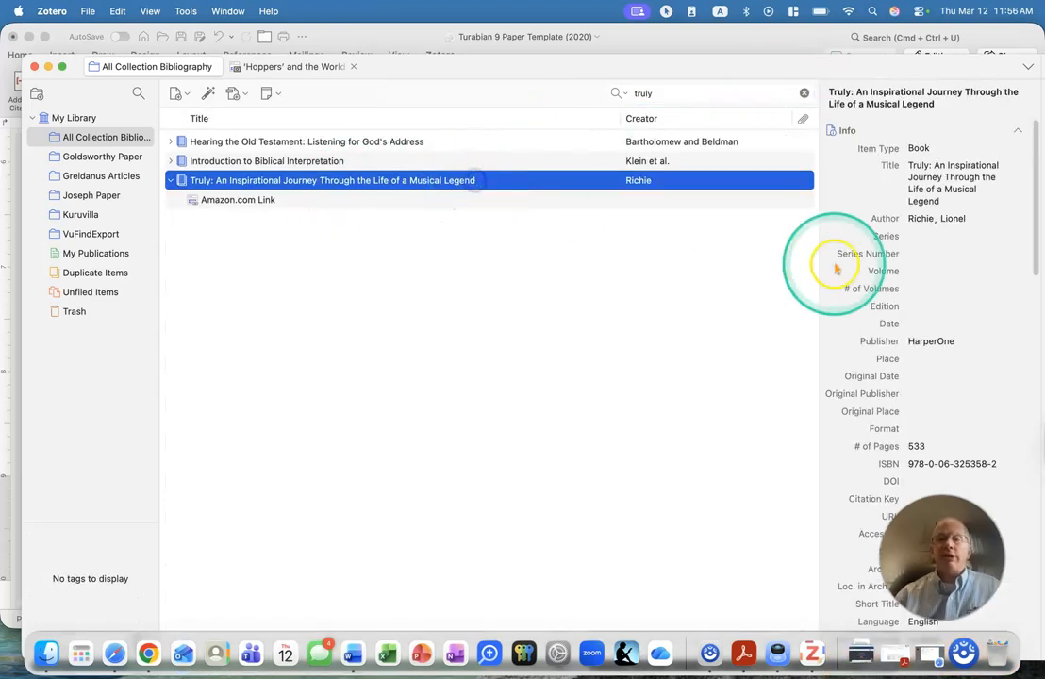
Set the book's date to 2025 and its place of publication to Grand Rapids, MI.
{"action": "left_click", "coordinate": [927, 359]}
{"action": "left_click", "coordinate": [923, 323]}
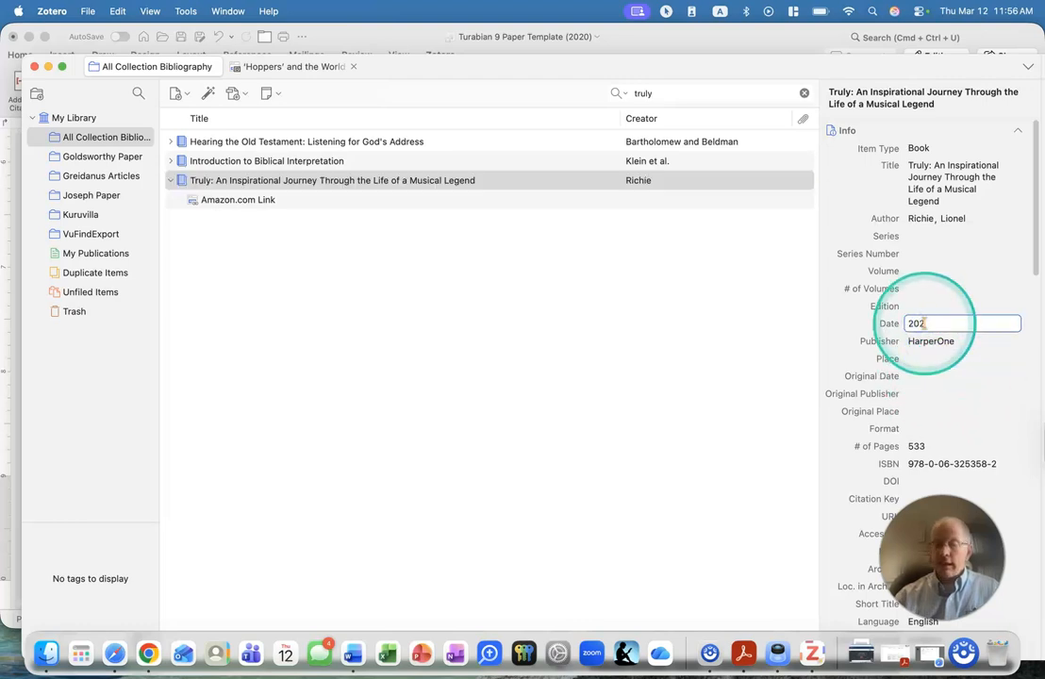
{"action": "left_click", "coordinate": [921, 359]}
{"action": "type", "text": "Grand Rapids"}
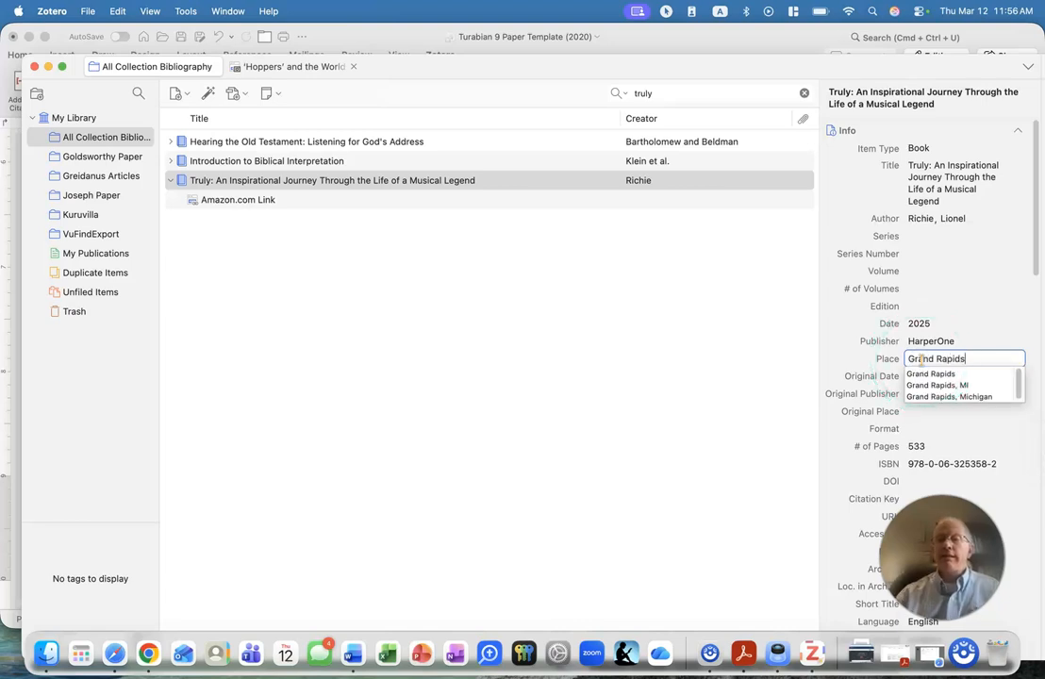
{"action": "left_click", "coordinate": [966, 386]}
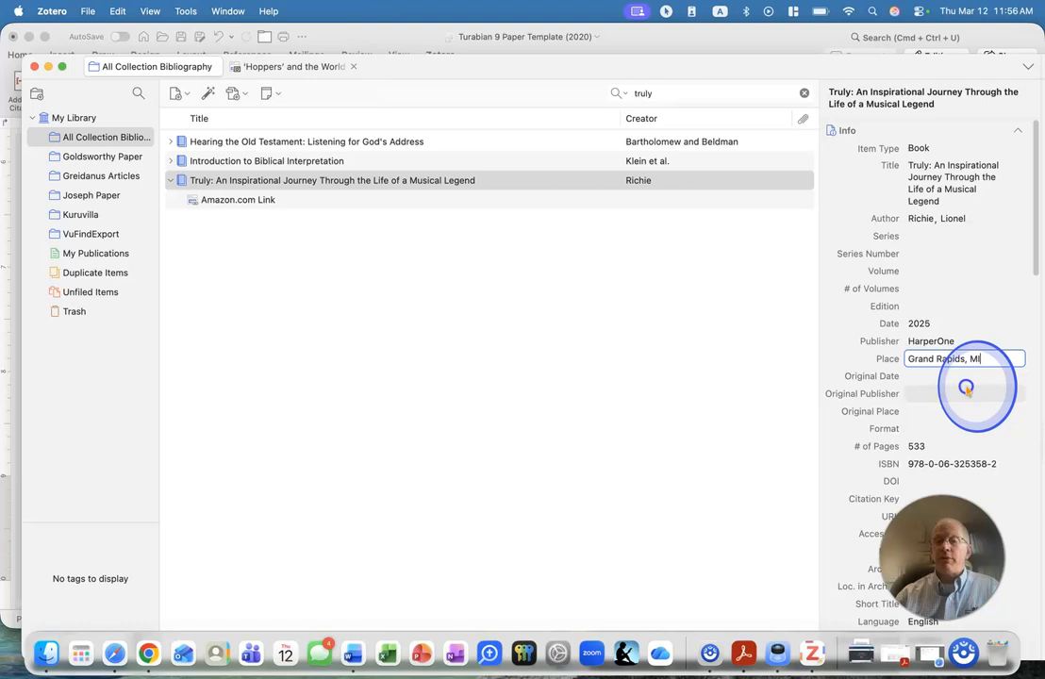
{"action": "left_click", "coordinate": [710, 360]}
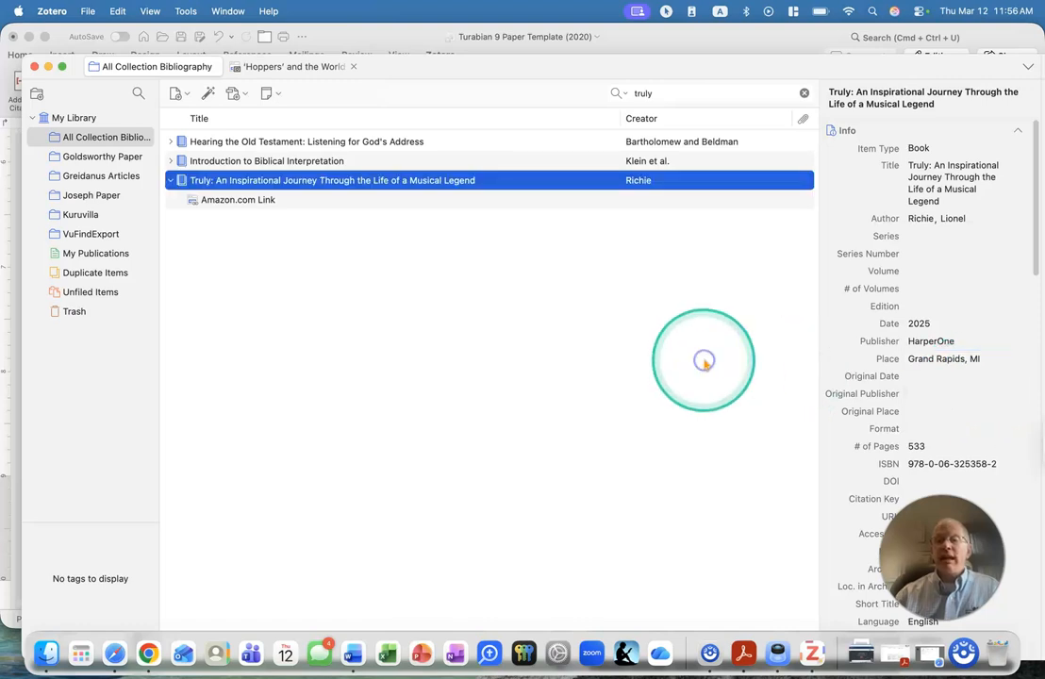
Switch to Word and refresh the Zotero citations so the Truly footnote picks up the edited book details.
{"action": "left_click", "coordinate": [352, 42]}
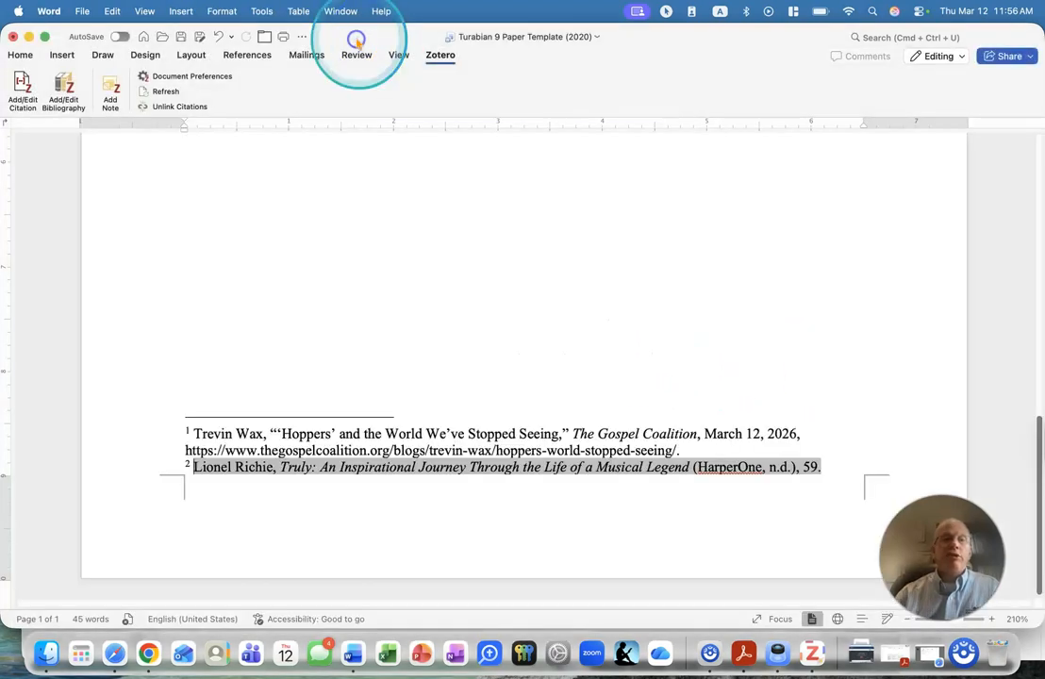
{"action": "left_click", "coordinate": [165, 92]}
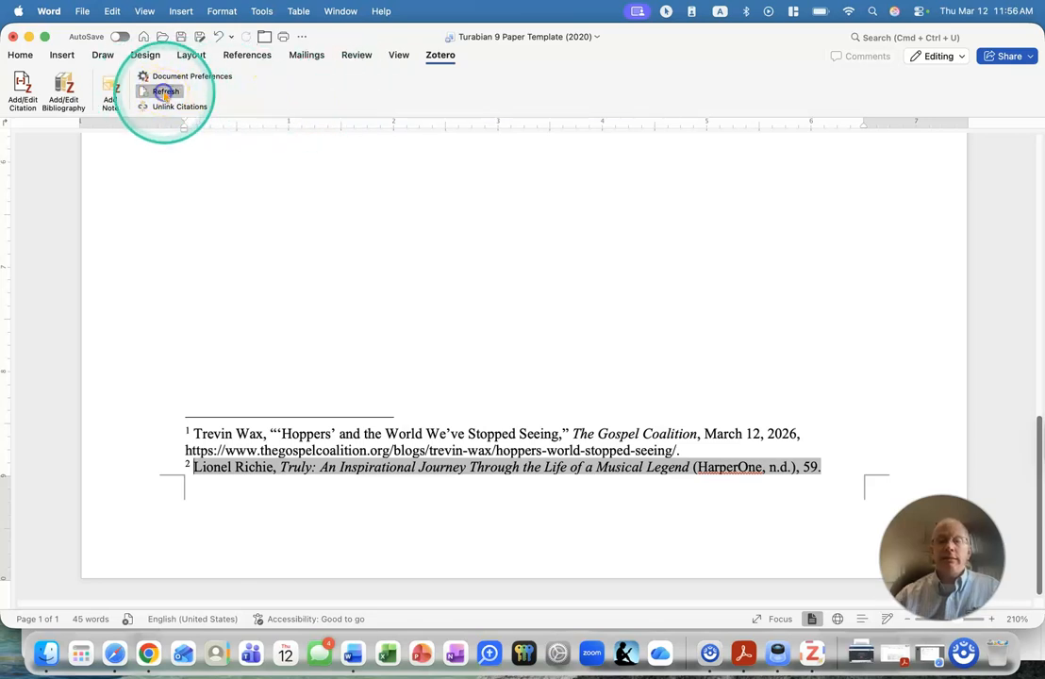
{"action": "left_click", "coordinate": [428, 376]}
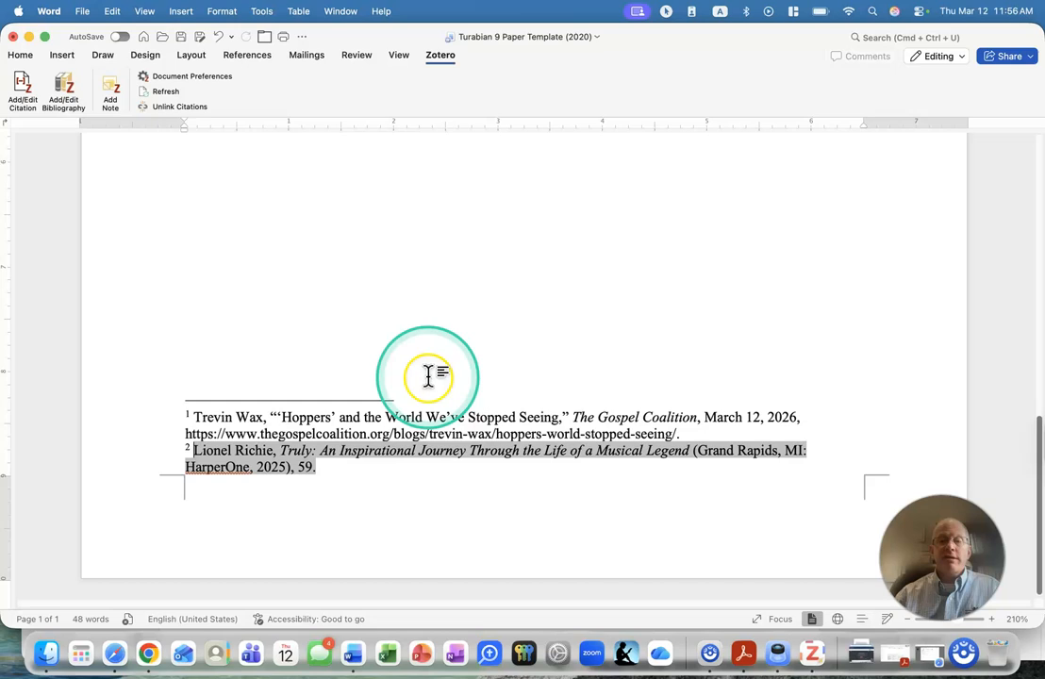
{"action": "left_click", "coordinate": [348, 469]}
Insert a Zotero footnote citation after "Sentence 3." for the book Truly, with page 100.
{"action": "scroll", "coordinate": [348, 468], "scroll_direction": "up", "scroll_amount": 10}
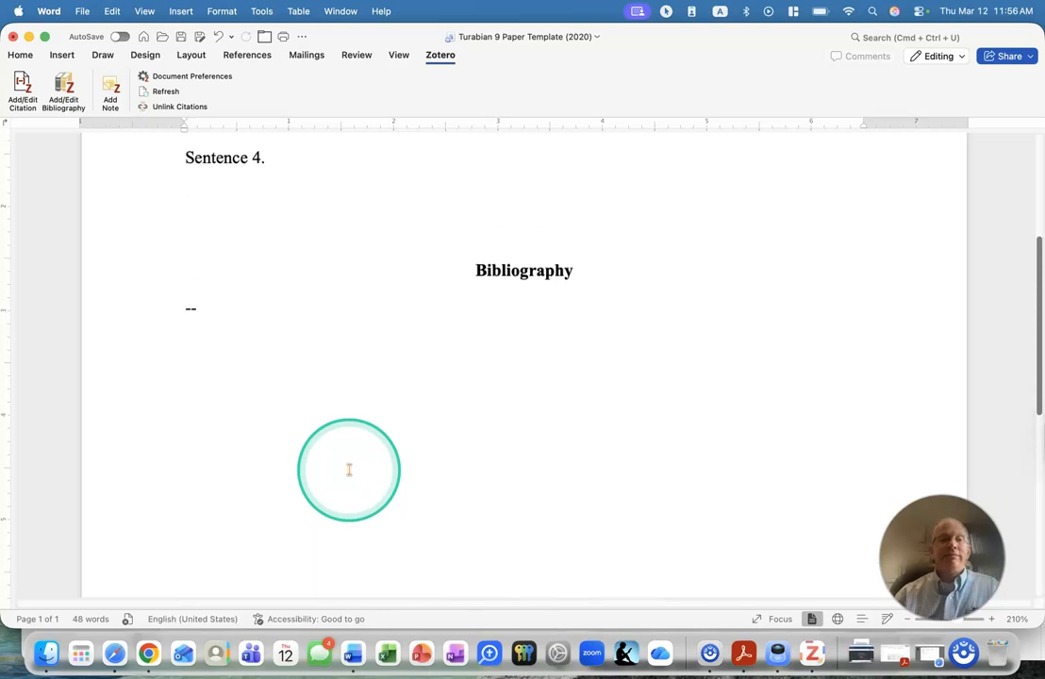
{"action": "scroll", "coordinate": [348, 469], "scroll_direction": "up", "scroll_amount": 3}
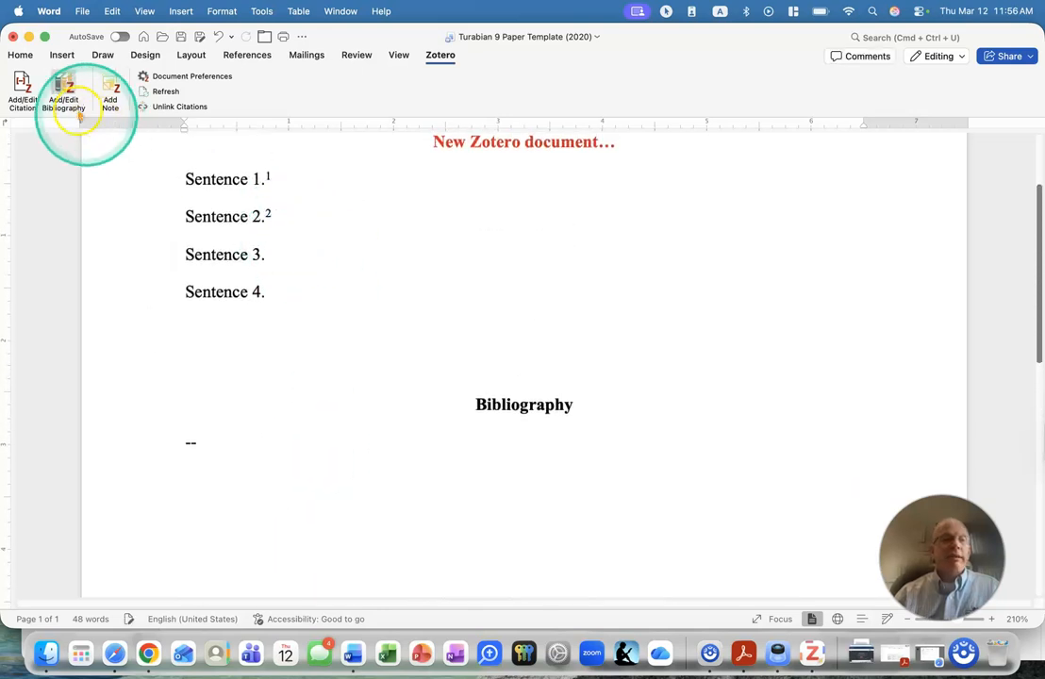
{"action": "left_click", "coordinate": [24, 91]}
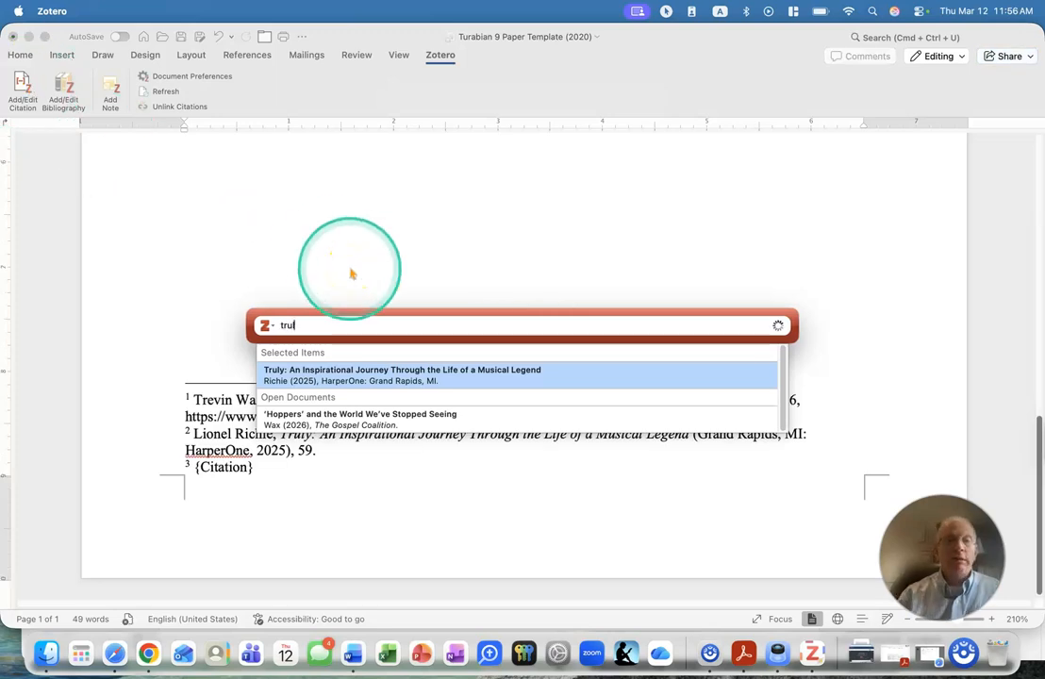
{"action": "left_click", "coordinate": [325, 377]}
{"action": "left_click", "coordinate": [307, 325]}
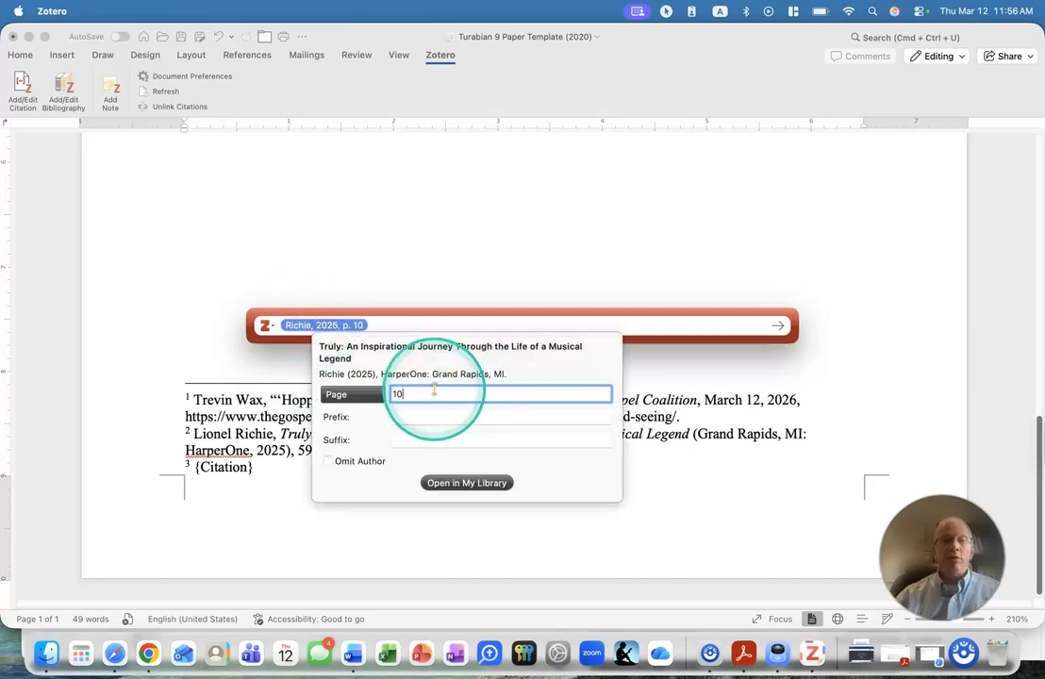
{"action": "key", "text": "Return"}
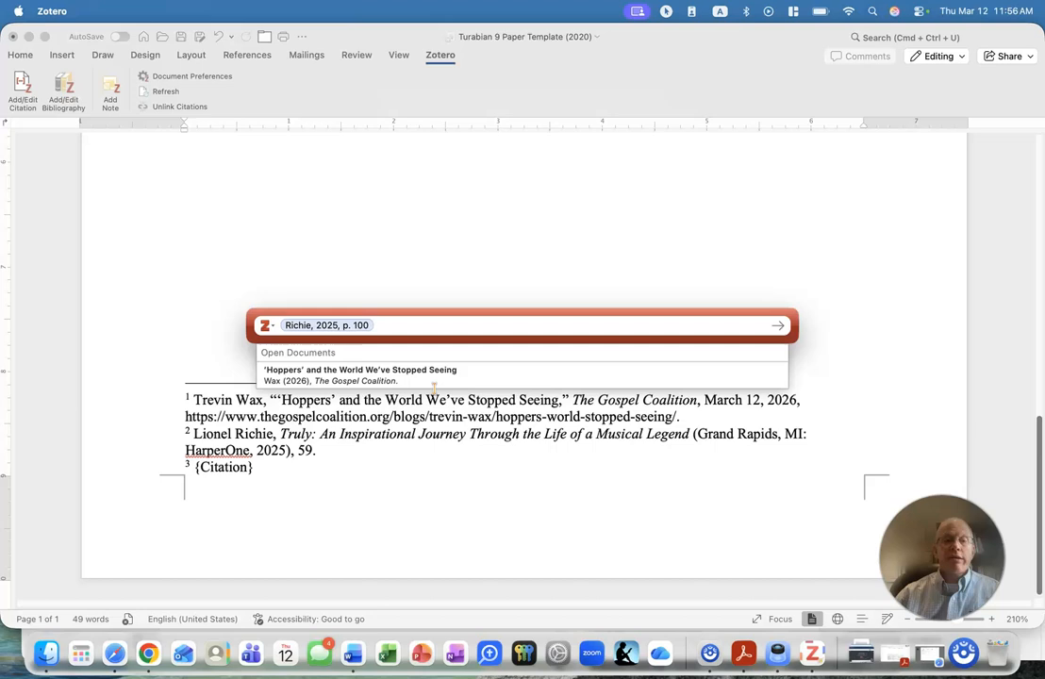
{"action": "left_click", "coordinate": [322, 326]}
{"action": "key", "text": "Return"}
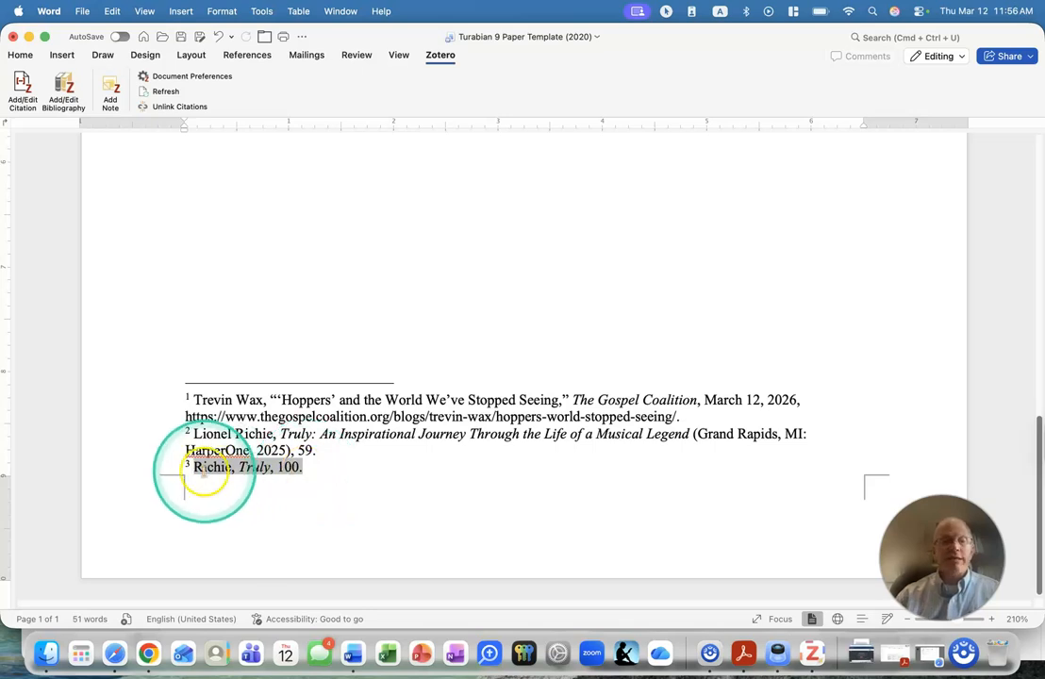
{"action": "left_click", "coordinate": [284, 467]}
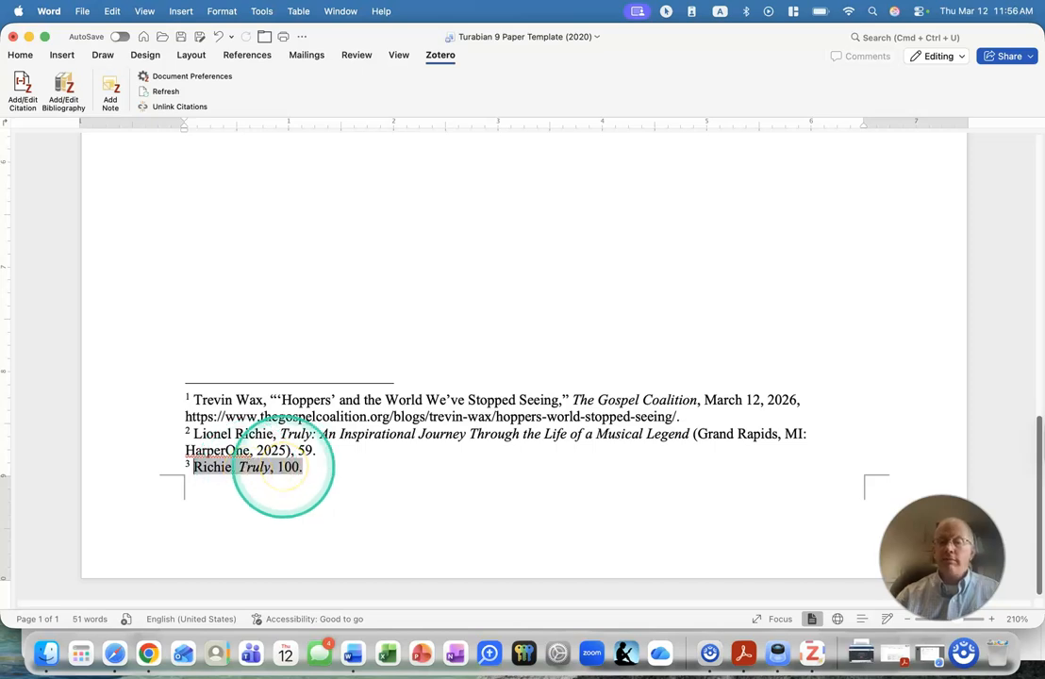
Start a Zotero citation after "Sentence 4.", search for "preaching helps" and pick the 2026 Currents in Theology and Mission article.
{"action": "scroll", "coordinate": [350, 450], "scroll_direction": "up", "scroll_amount": 10}
{"action": "left_click", "coordinate": [341, 430]}
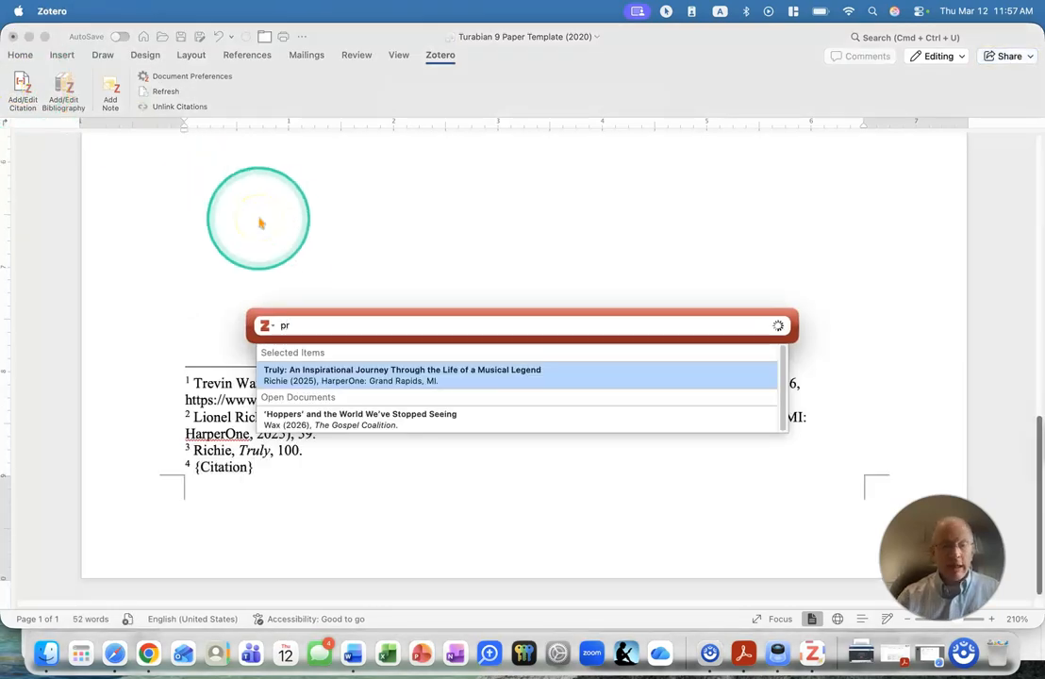
{"action": "type", "text": "preaching helps"}
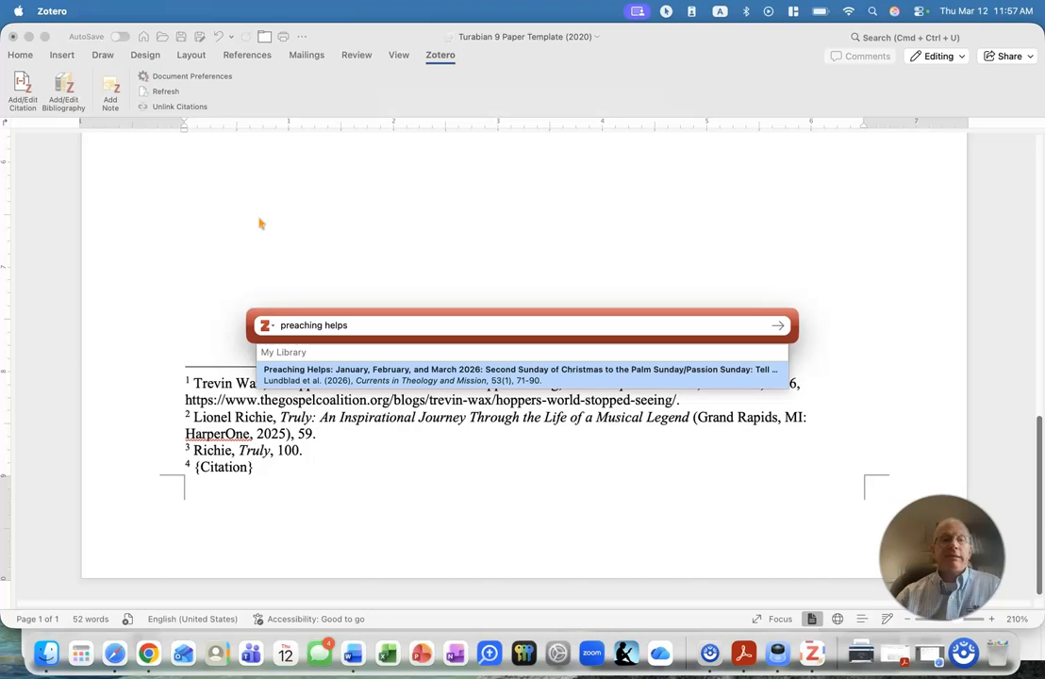
{"action": "left_click", "coordinate": [318, 376]}
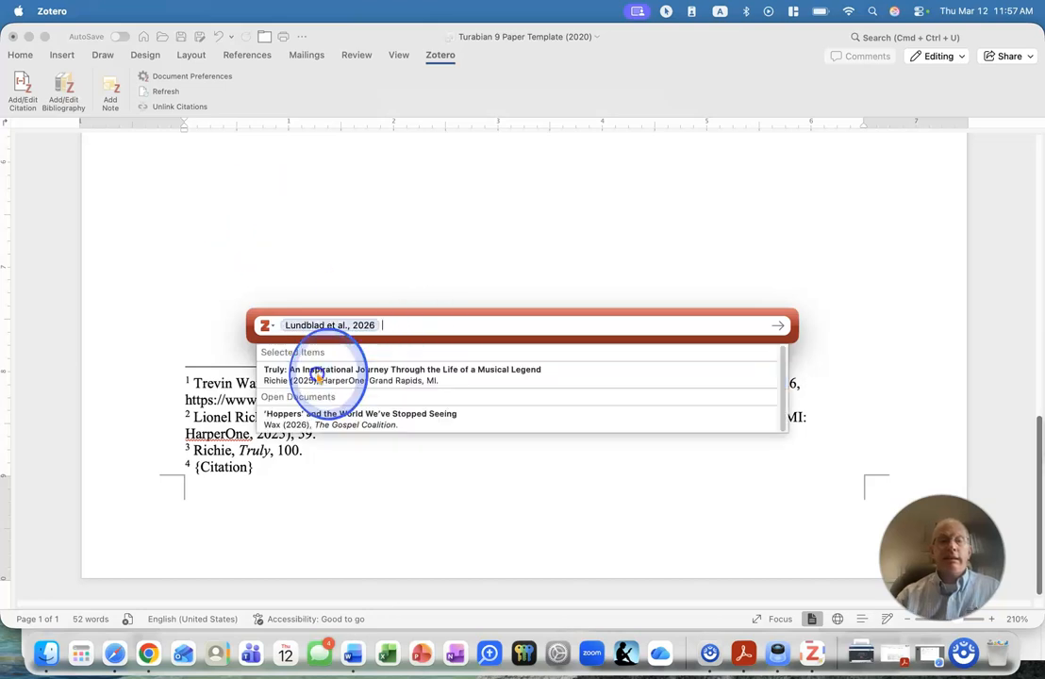
Add page 82 to the Preaching Helps citation, insert it as the footnote and review the footnote text.
{"action": "left_click", "coordinate": [312, 326]}
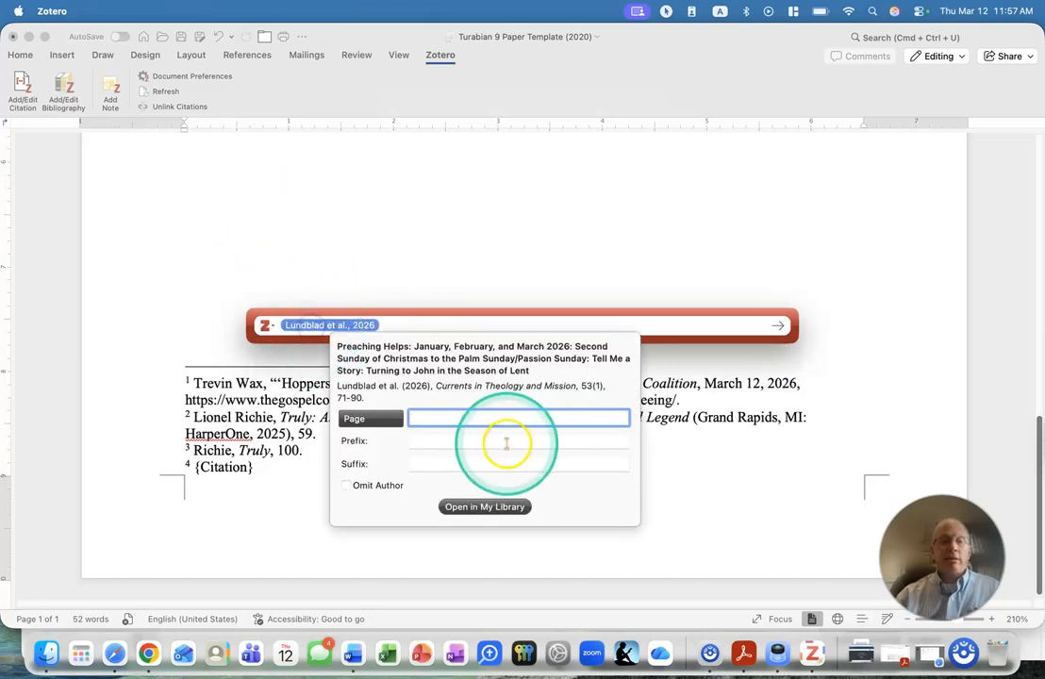
{"action": "left_click", "coordinate": [456, 420]}
{"action": "type", "text": "82"}
{"action": "key", "text": "Return"}
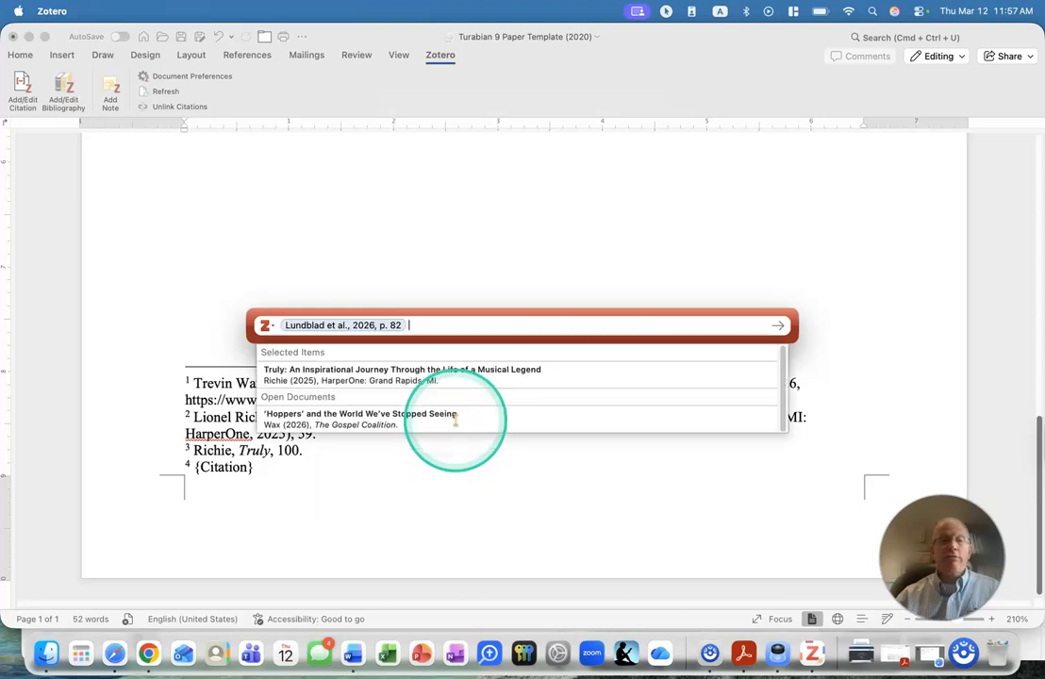
{"action": "left_click", "coordinate": [334, 335]}
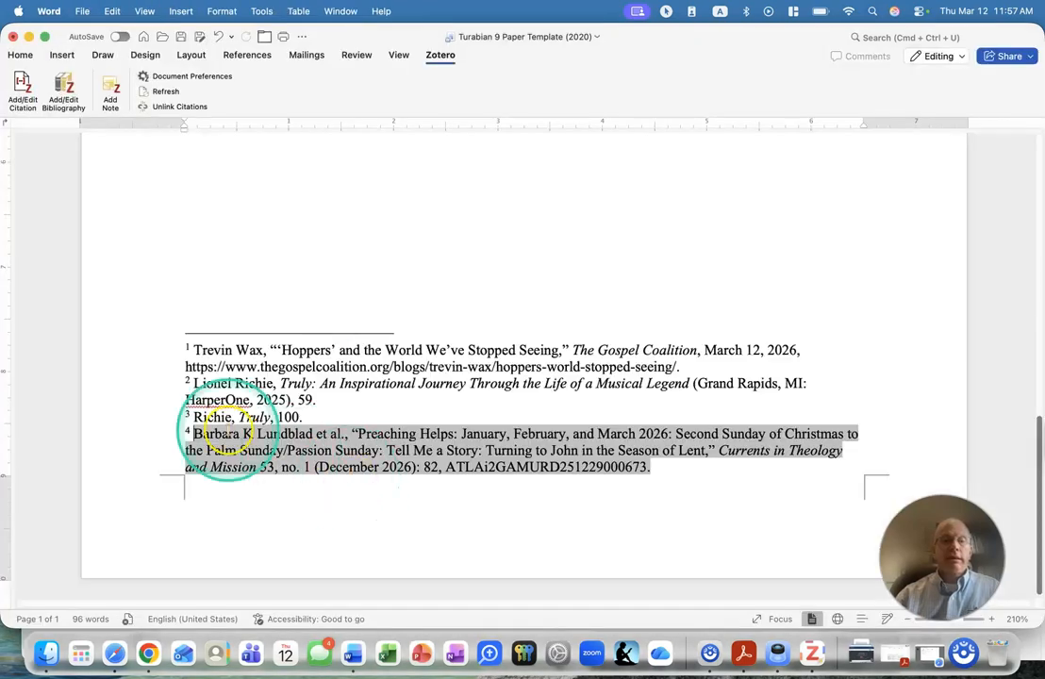
{"action": "left_click", "coordinate": [354, 434]}
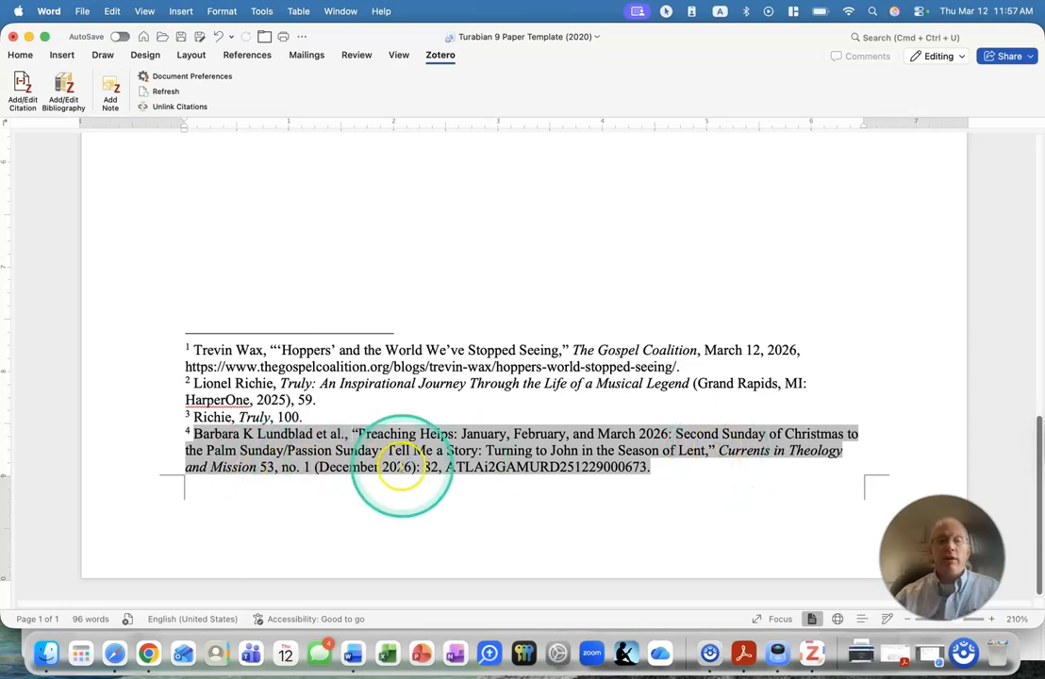
{"action": "left_click", "coordinate": [676, 469]}
{"action": "scroll", "coordinate": [674, 469], "scroll_direction": "up", "scroll_amount": 2}
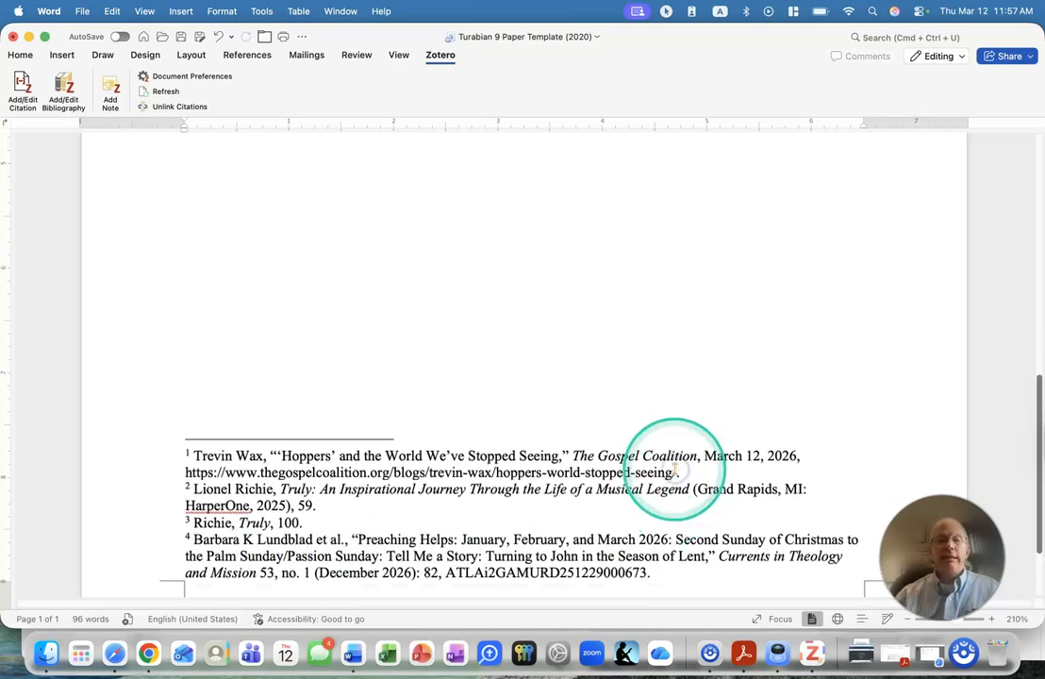
Replace the "--" placeholder under the Bibliography heading with the Zotero-generated bibliography and select its entries for review.
{"action": "scroll", "coordinate": [674, 469], "scroll_direction": "up", "scroll_amount": 10}
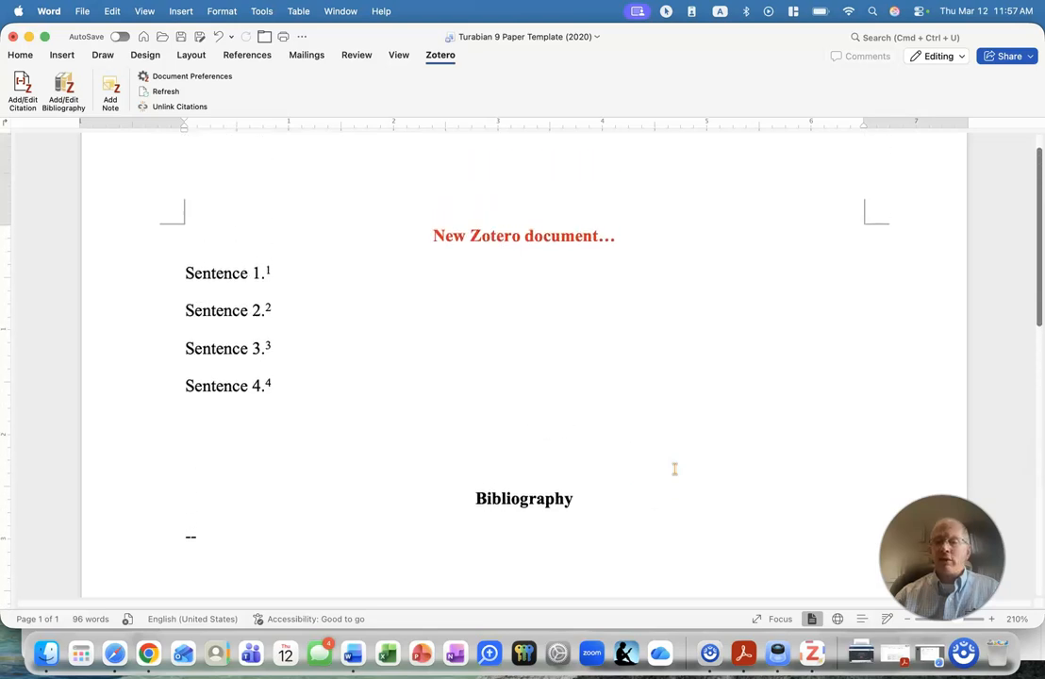
{"action": "left_click", "coordinate": [137, 552]}
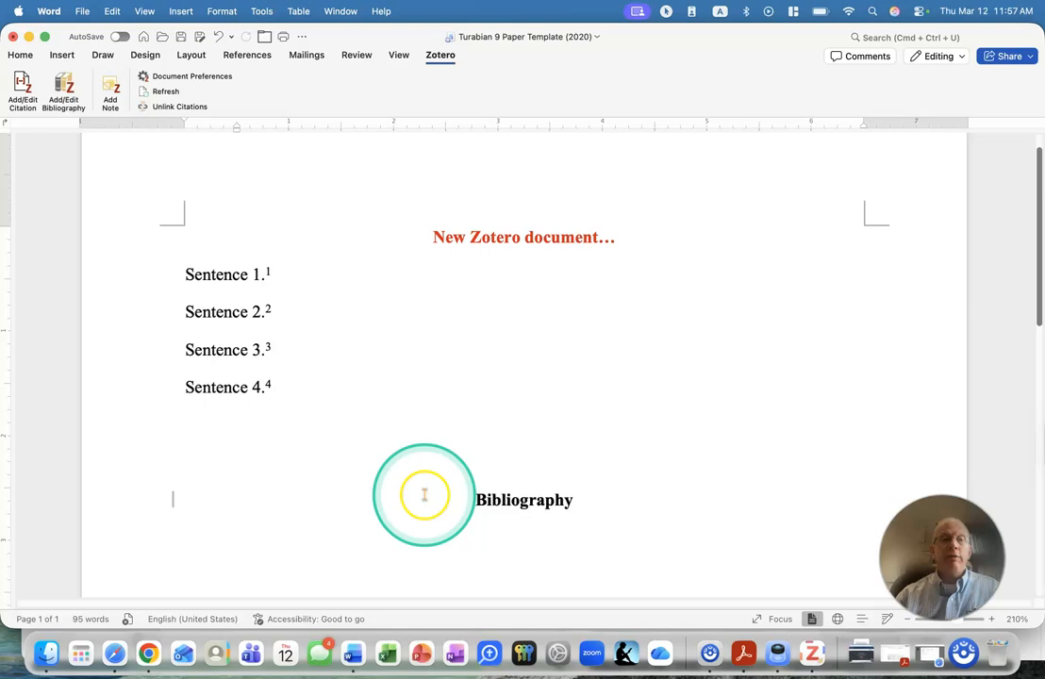
{"action": "left_click", "coordinate": [63, 87]}
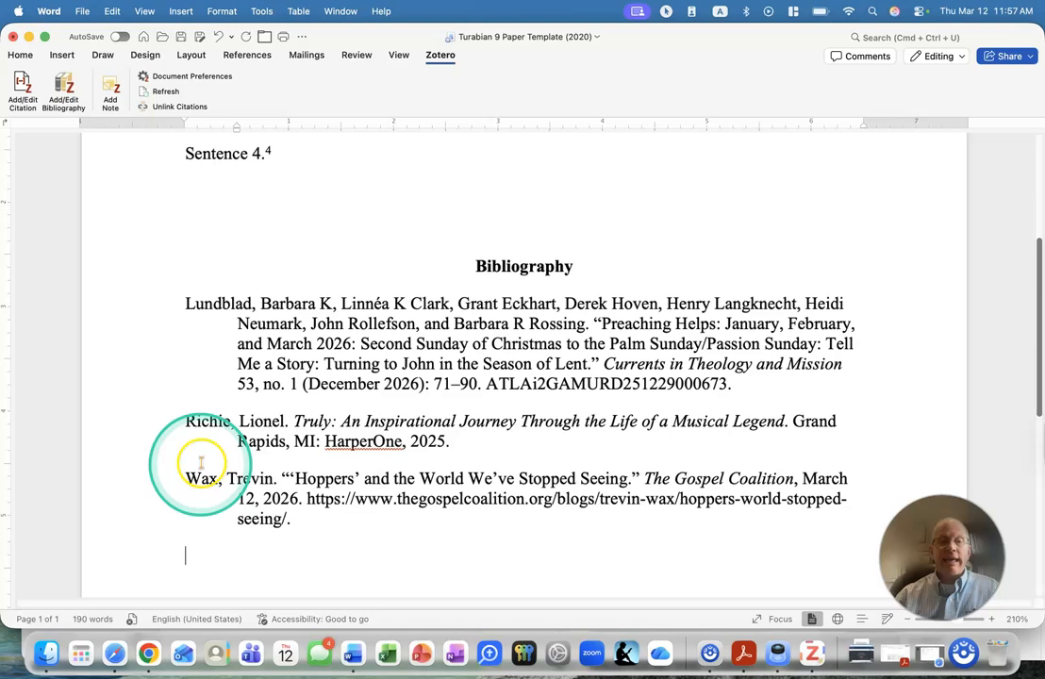
{"action": "left_click_drag", "start_coordinate": [168, 310], "coordinate": [184, 566]}
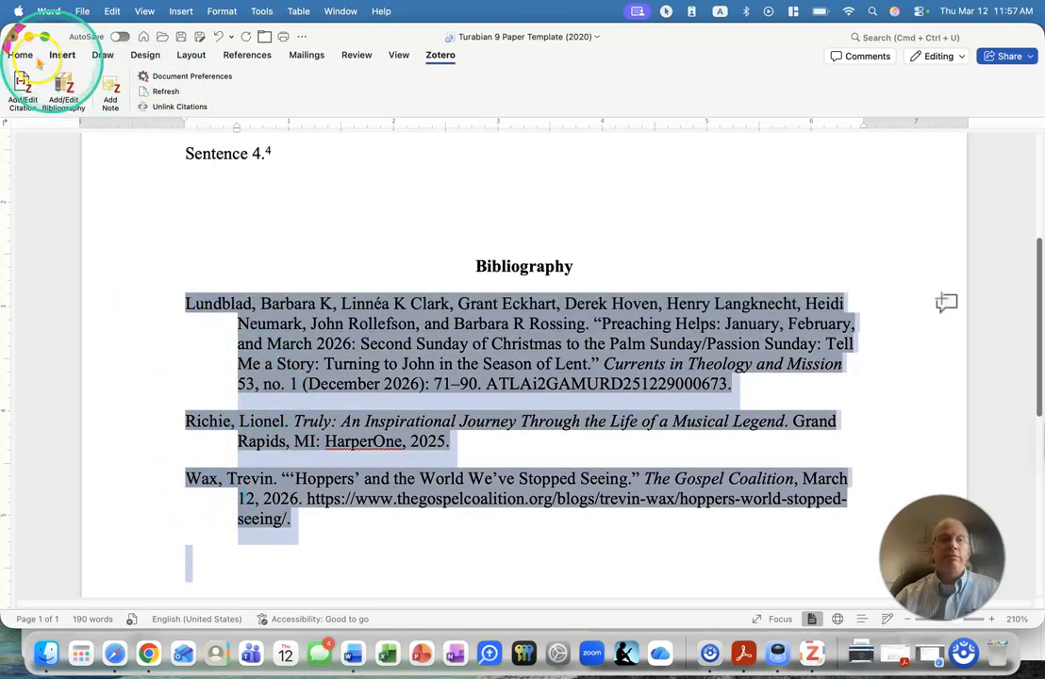
{"action": "left_click", "coordinate": [511, 453]}
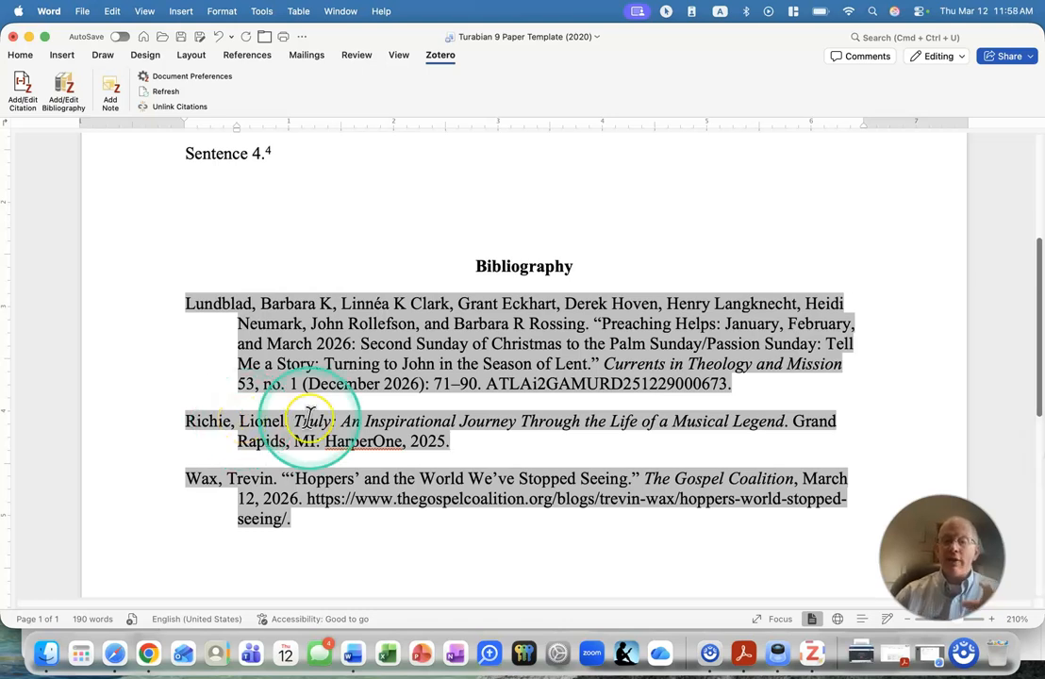
Add a new line reading "Sentence 5." directly below "Sentence 4." in the document.
{"action": "scroll", "coordinate": [344, 413], "scroll_direction": "up", "scroll_amount": 4}
{"action": "left_click", "coordinate": [327, 244]}
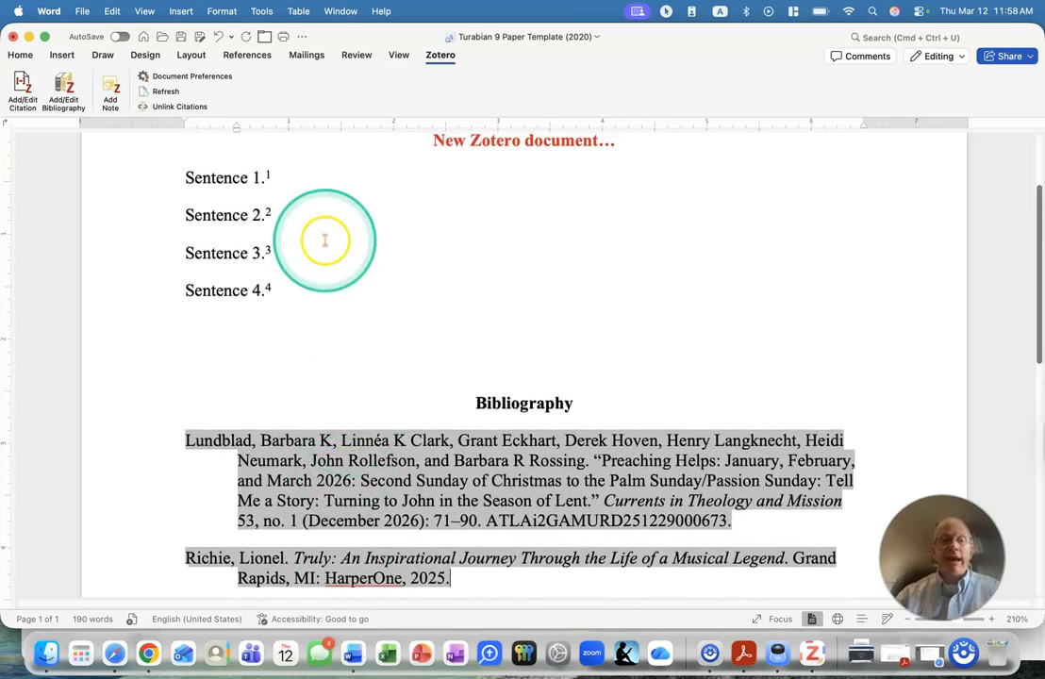
{"action": "left_click", "coordinate": [358, 291]}
{"action": "key", "text": "Return"}
{"action": "type", "text": "Sentence 4."}
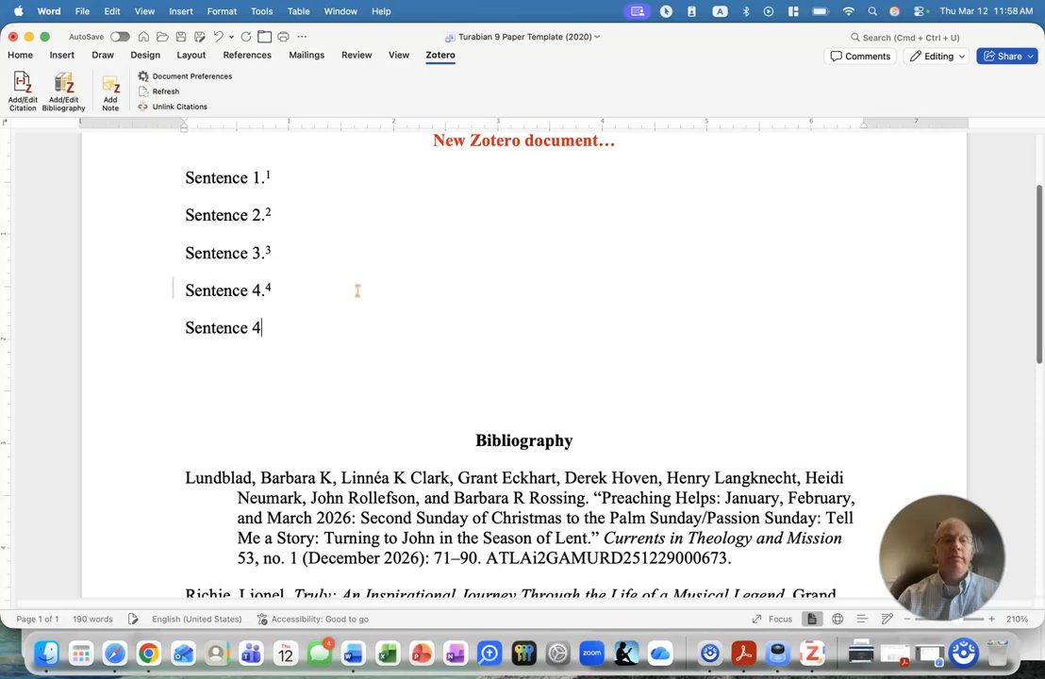
{"action": "key", "text": "BackSpace"}
{"action": "key", "text": "BackSpace"}
{"action": "type", "text": "5."}
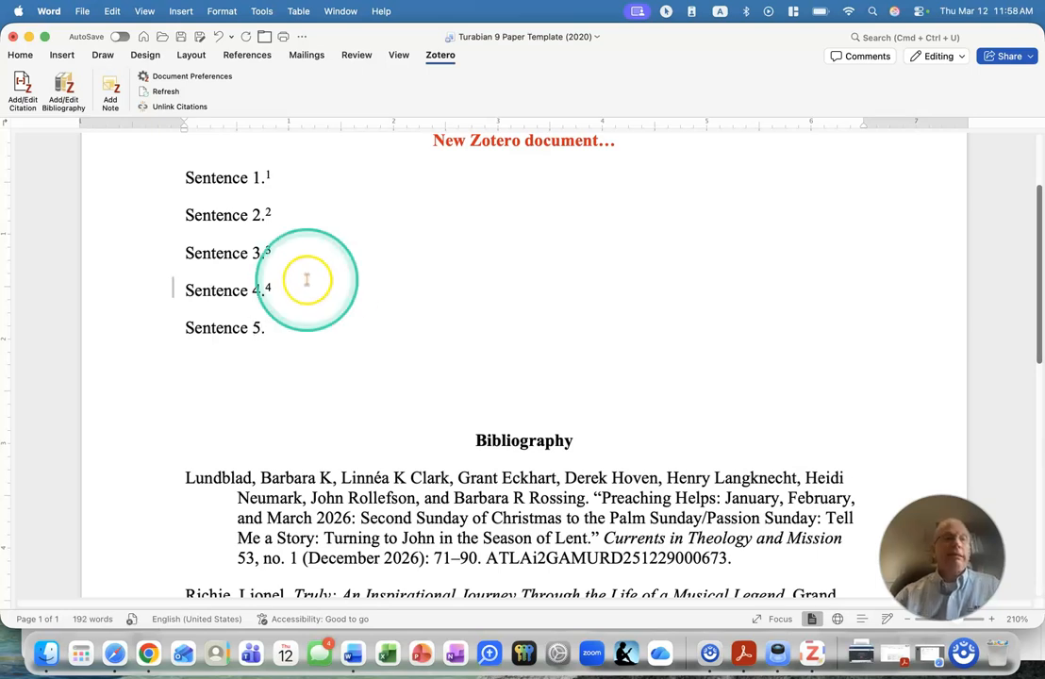
Insert a Zotero footnote citation after "Sentence 5." for the 2001 book 1, 2, 3 John, found by author surname, with page 200.
{"action": "left_click", "coordinate": [22, 90]}
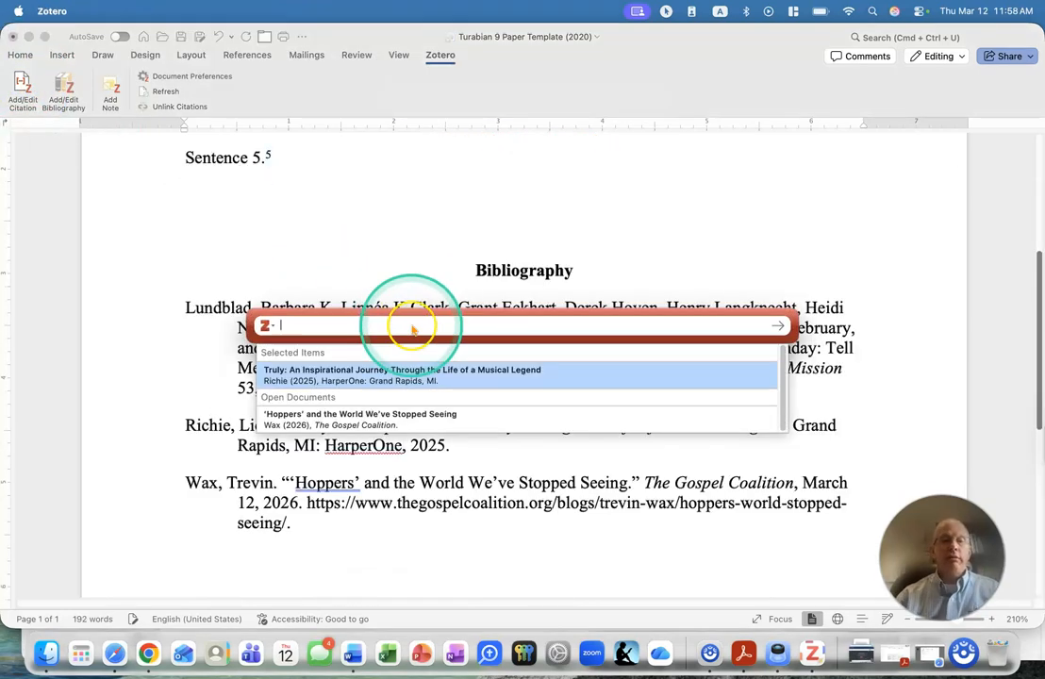
{"action": "type", "text": "akin"}
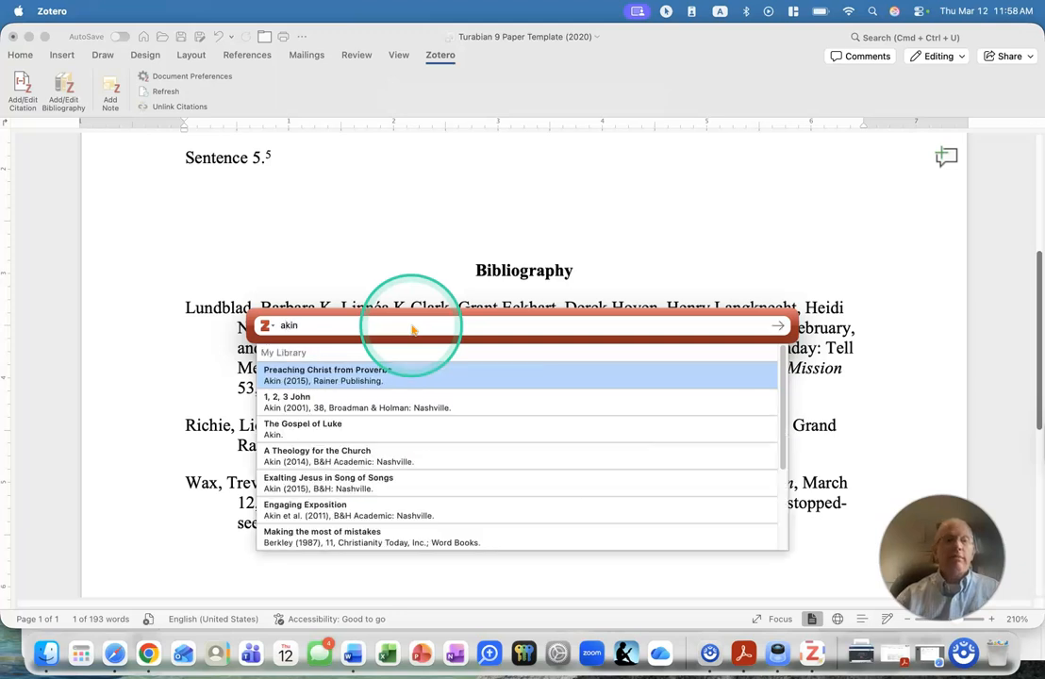
{"action": "left_click", "coordinate": [278, 402]}
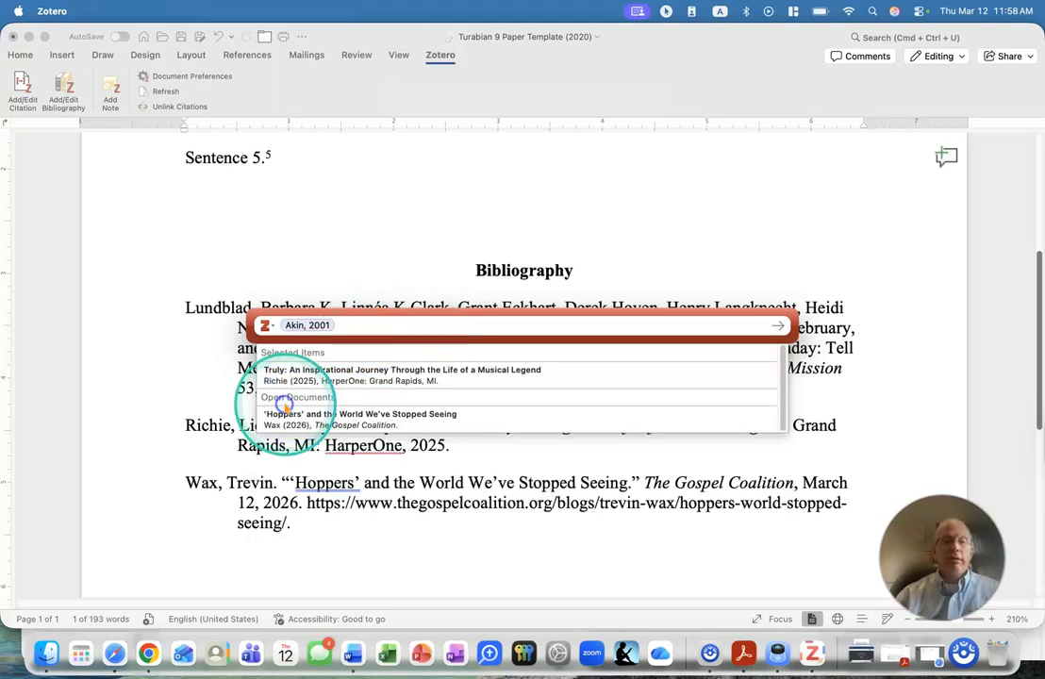
{"action": "left_click", "coordinate": [306, 325]}
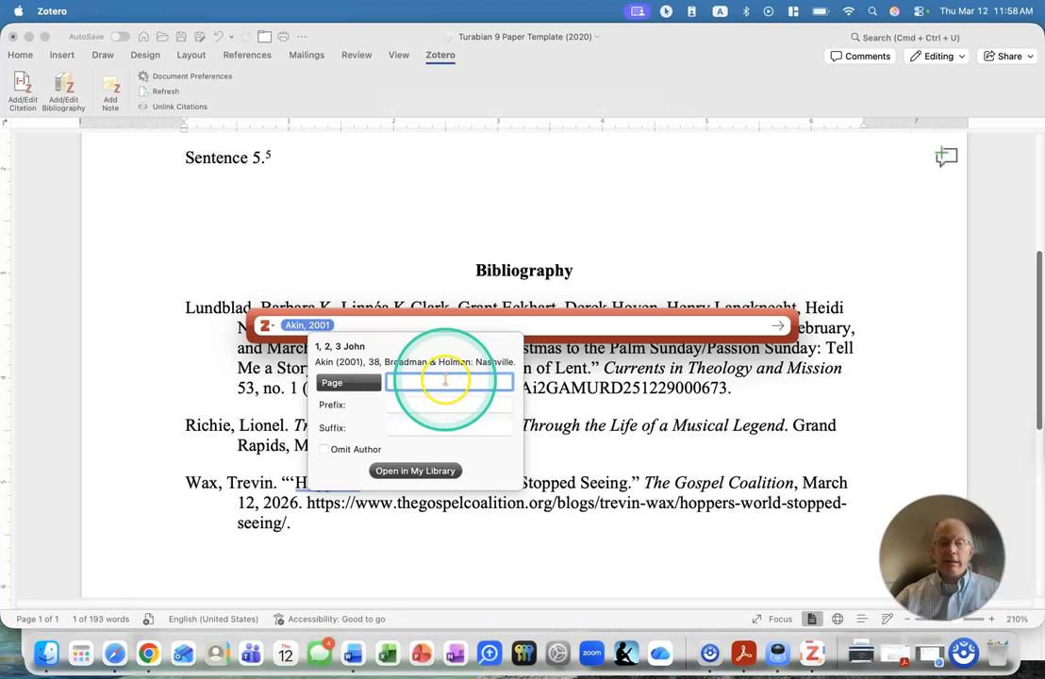
{"action": "type", "text": "200"}
{"action": "key", "text": "Return"}
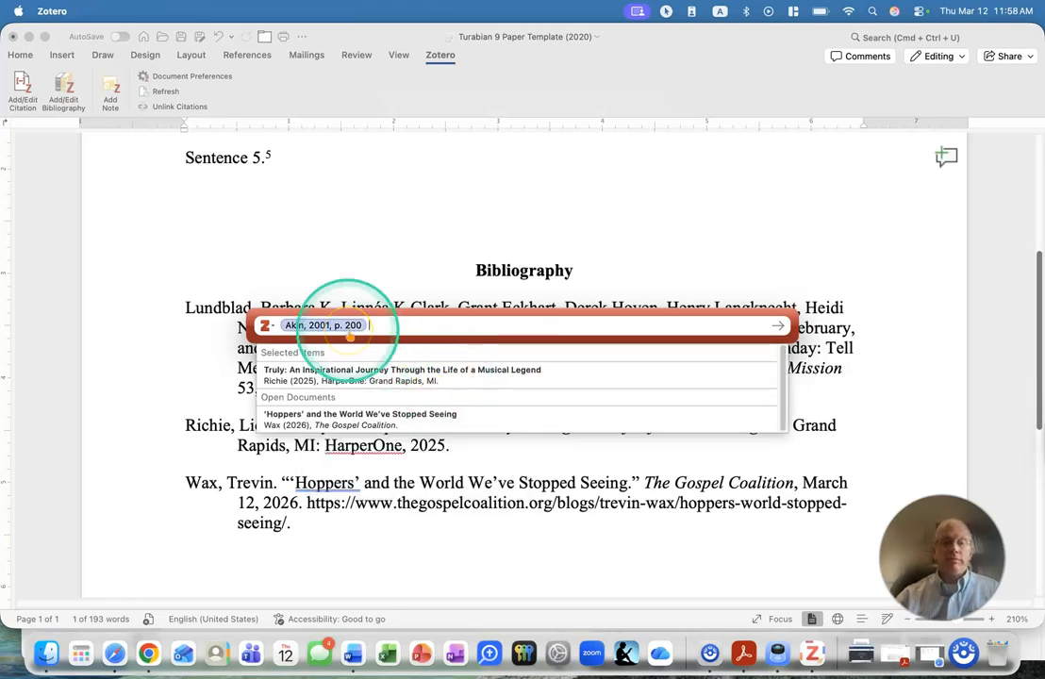
{"action": "key", "text": "Return"}
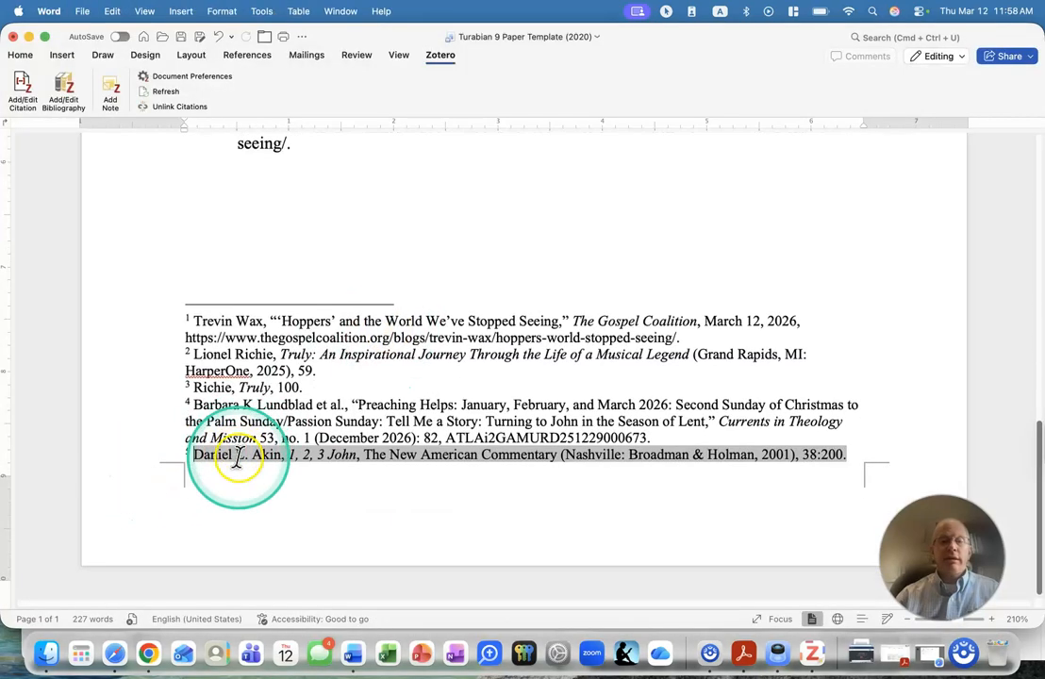
Check the 1, 2, 3 John entry in the bibliography and switch to Zotero.
{"action": "scroll", "coordinate": [236, 458], "scroll_direction": "up", "scroll_amount": 5}
{"action": "scroll", "coordinate": [239, 455], "scroll_direction": "up", "scroll_amount": 2}
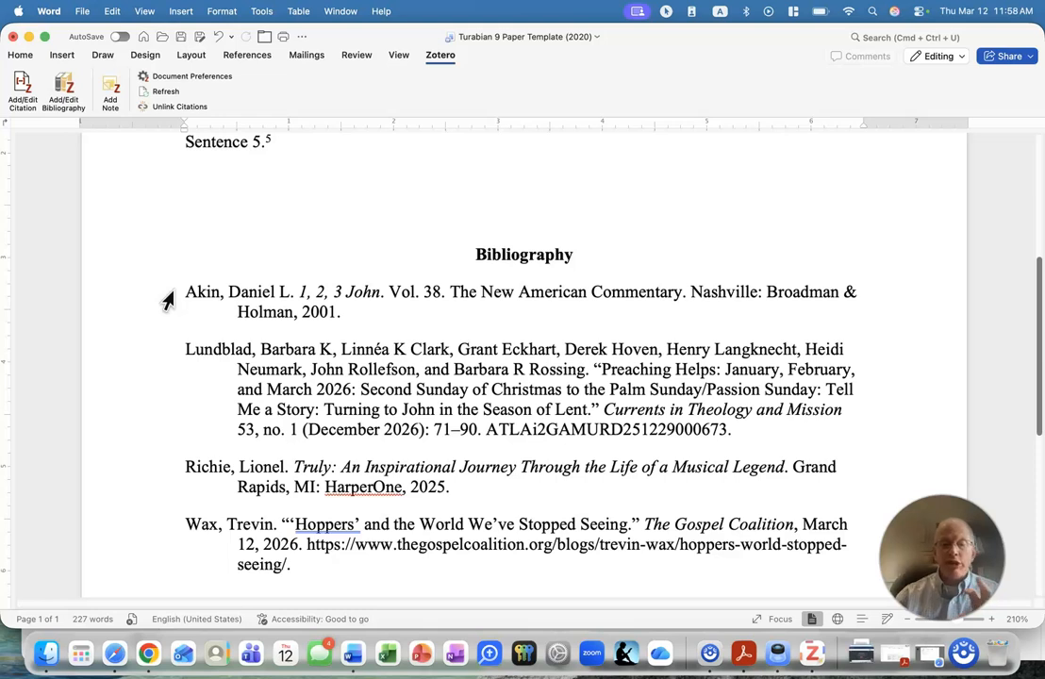
{"action": "left_click", "coordinate": [168, 302]}
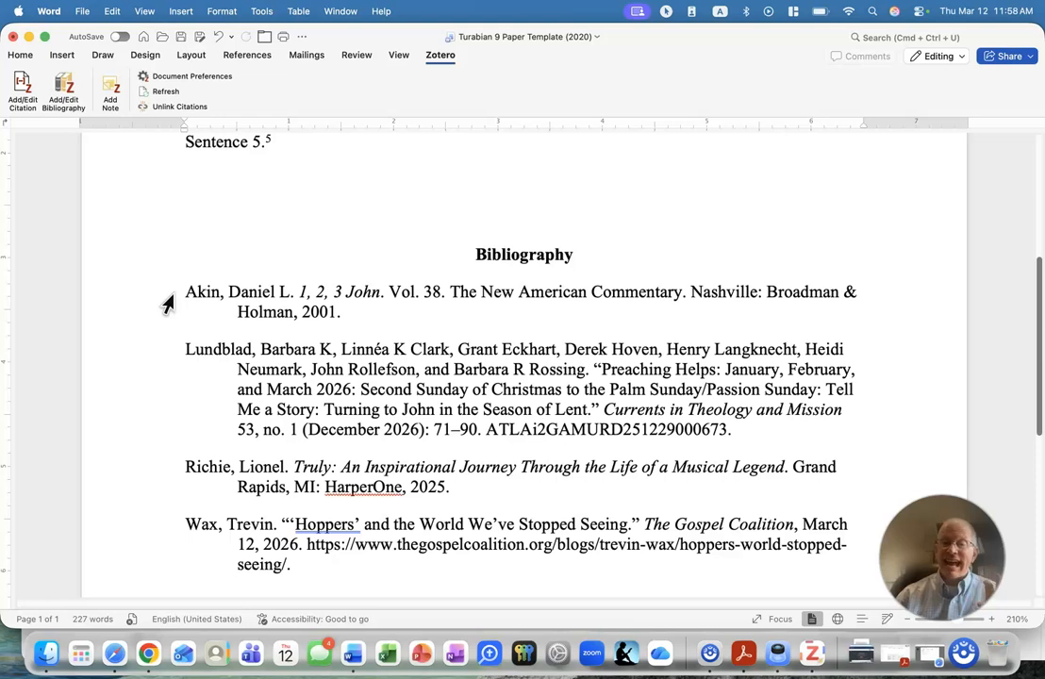
{"action": "left_click", "coordinate": [813, 653]}
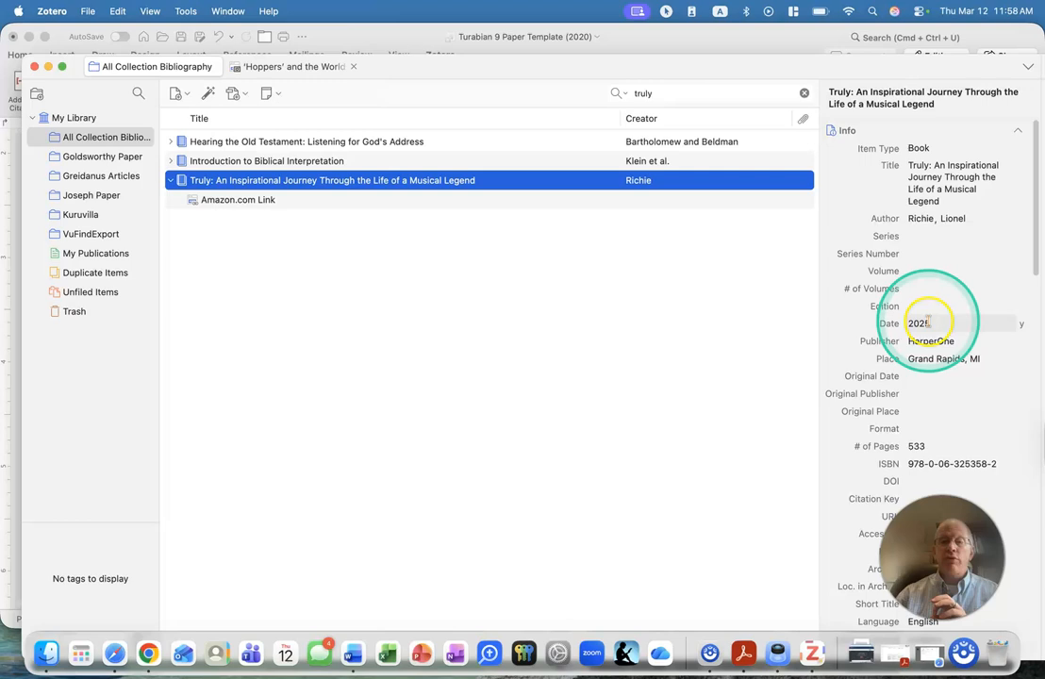